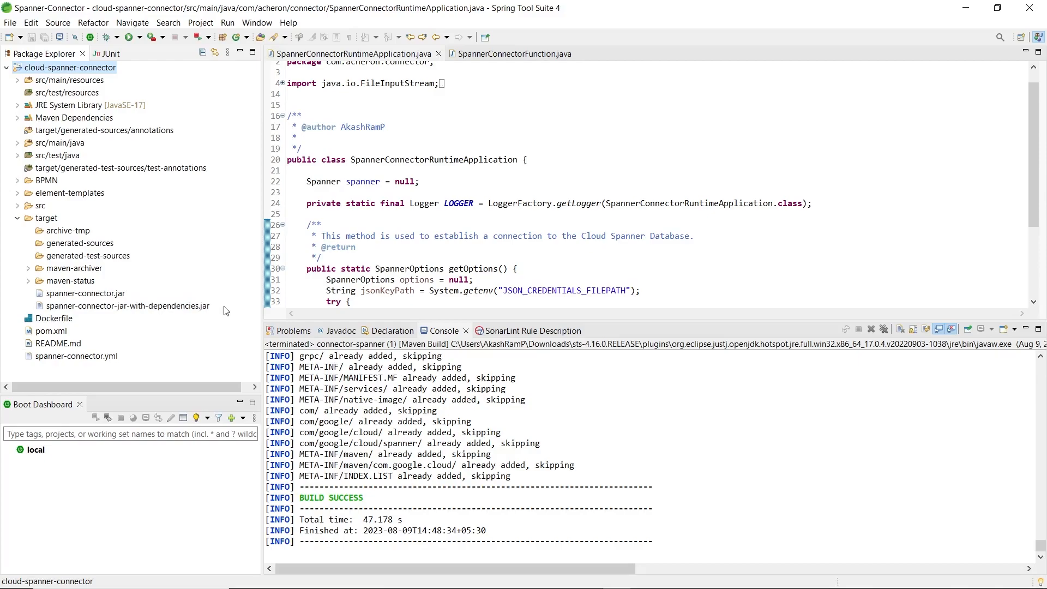
Step: Switch to the command prompt and review the spannerconnector:latest image build and the spanner-connector.yml compose run
key(alt+Tab)
key(alt+Tab)
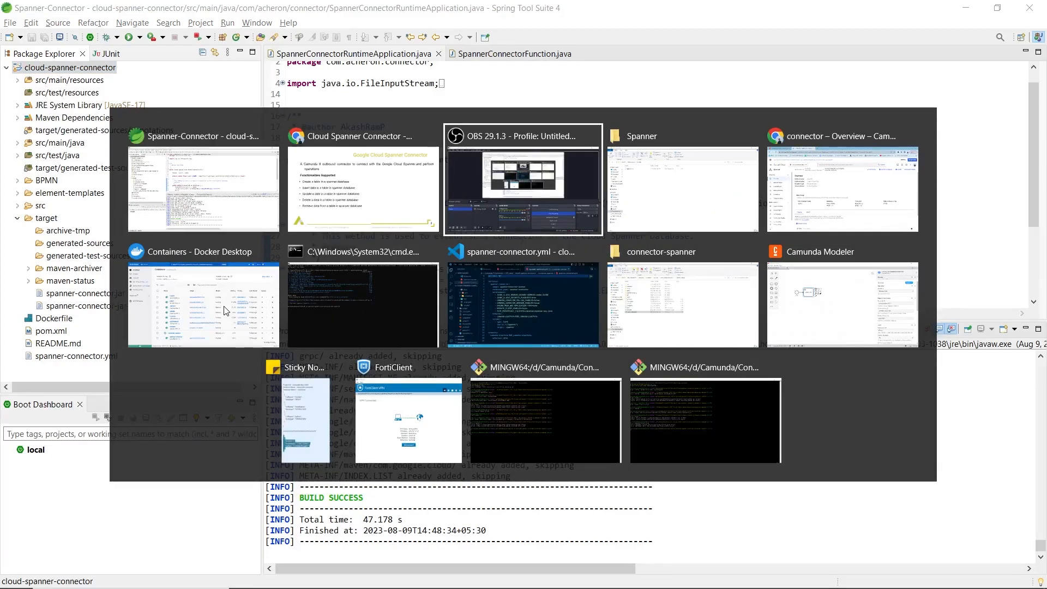
click(368, 334)
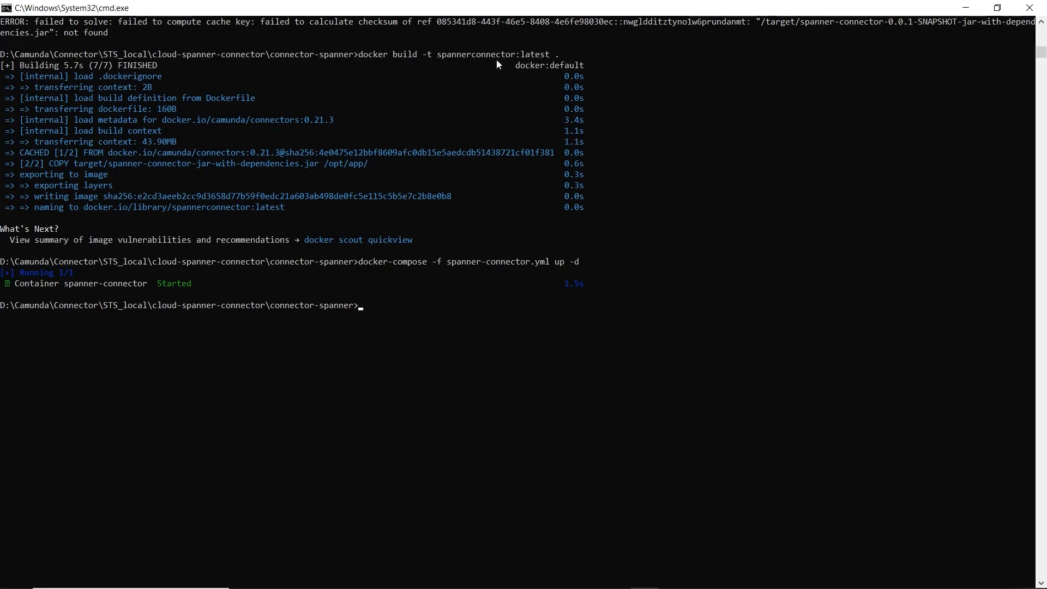
Step: Switch to Docker Desktop and check the spanner-connector container and the spannerconnector image with the latest tag
key(alt+Tab)
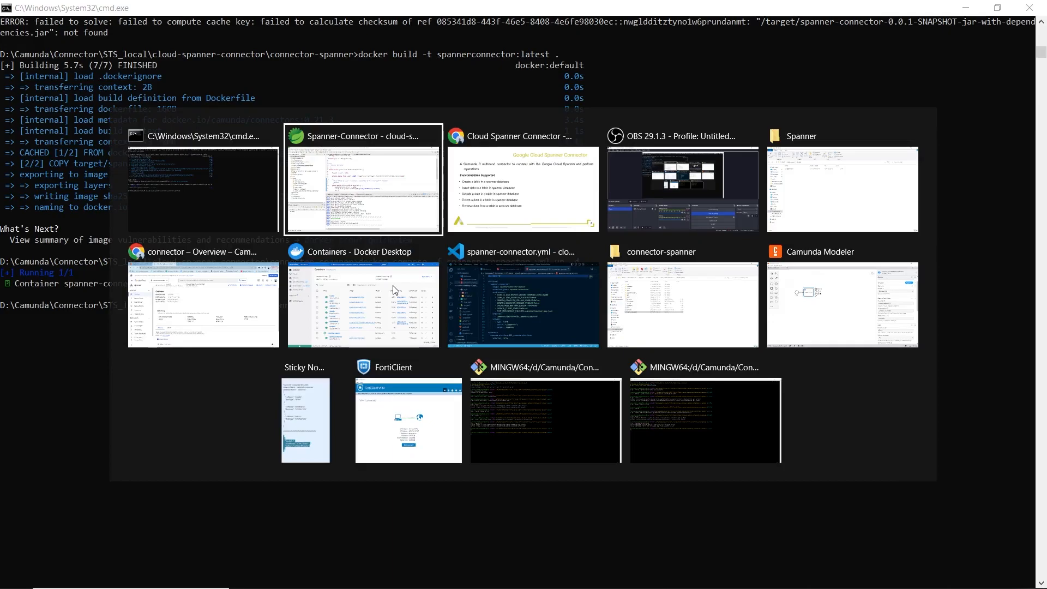
click(378, 308)
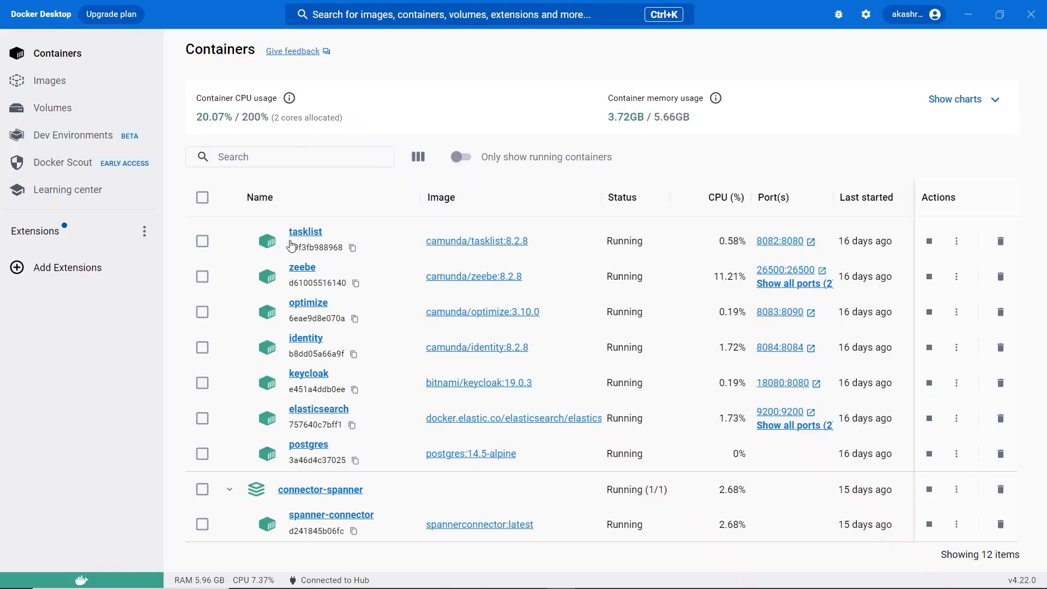
click(76, 86)
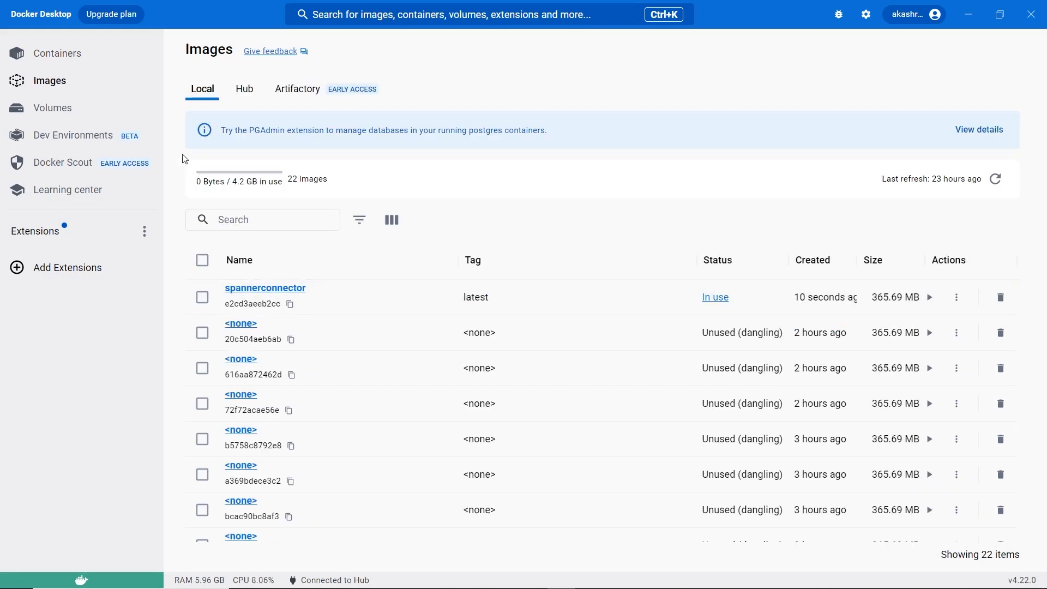
Step: Switch to Visual Studio Code and review the environment, network and volume settings in spanner-connector.yml
key(alt+Tab)
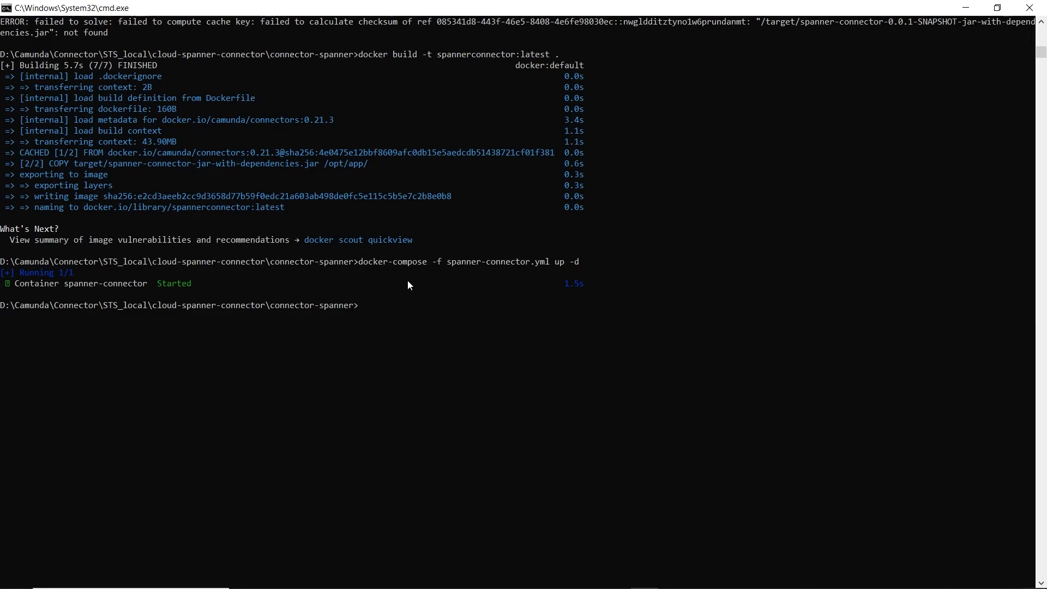
mouse_move(699, 582)
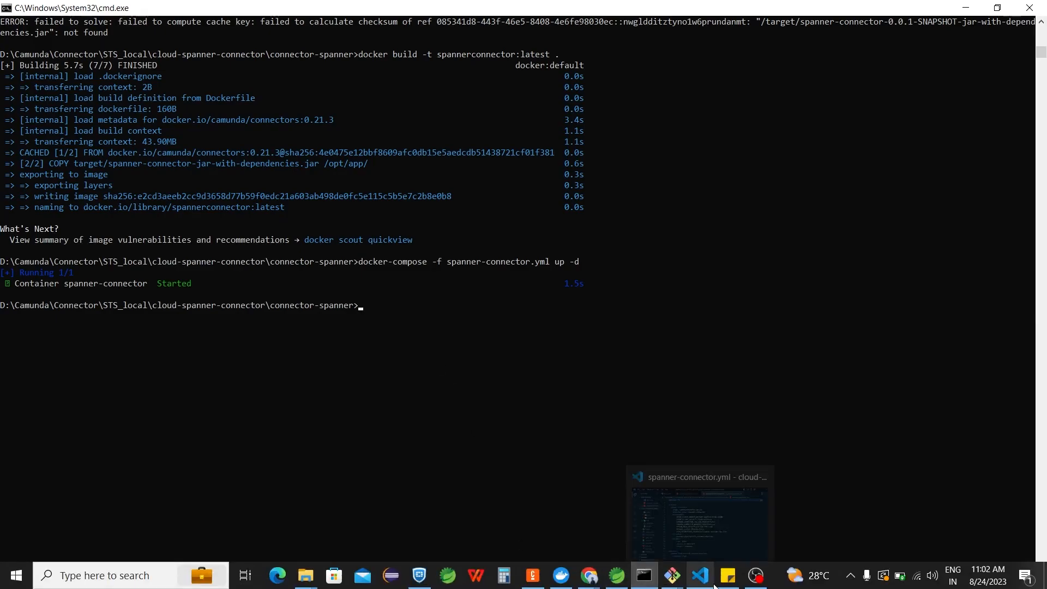
click(707, 499)
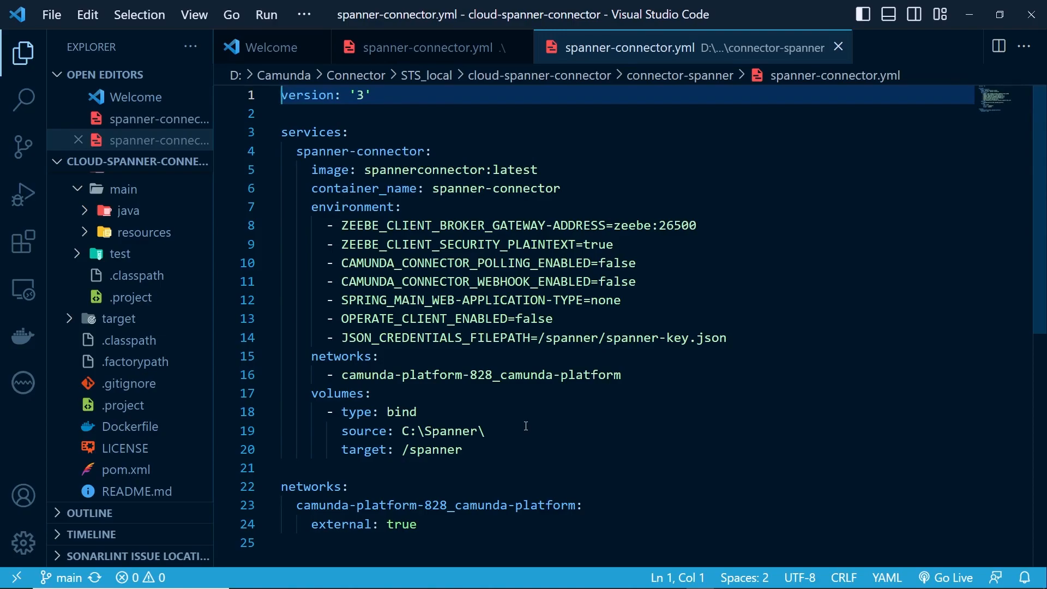
Step: Check the spanner-key file in the C:\Spanner folder in File Explorer and return to spanner-connector.yml
mouse_move(349, 583)
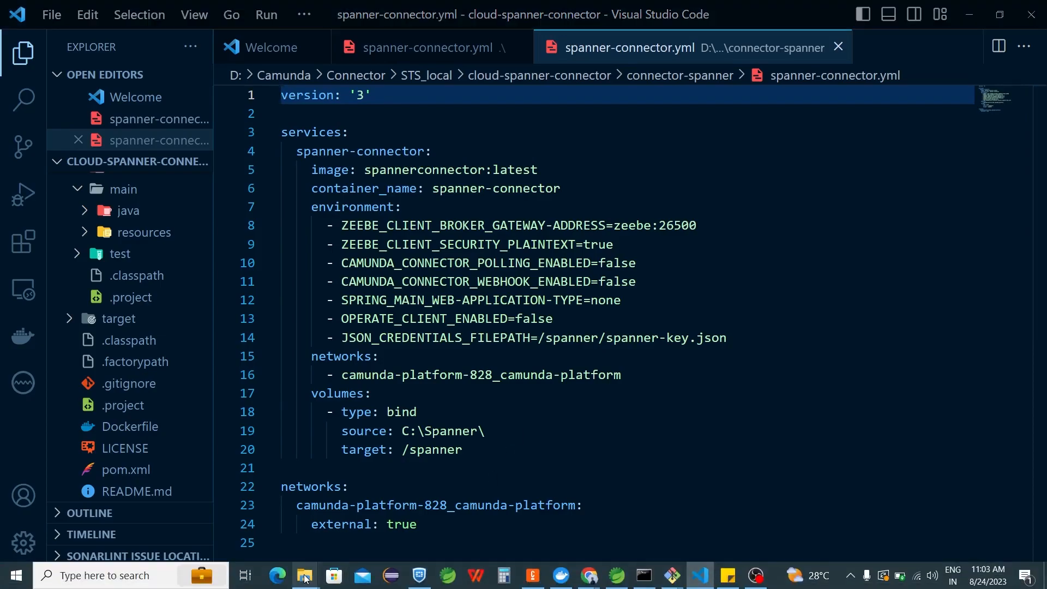
mouse_move(306, 575)
click(273, 530)
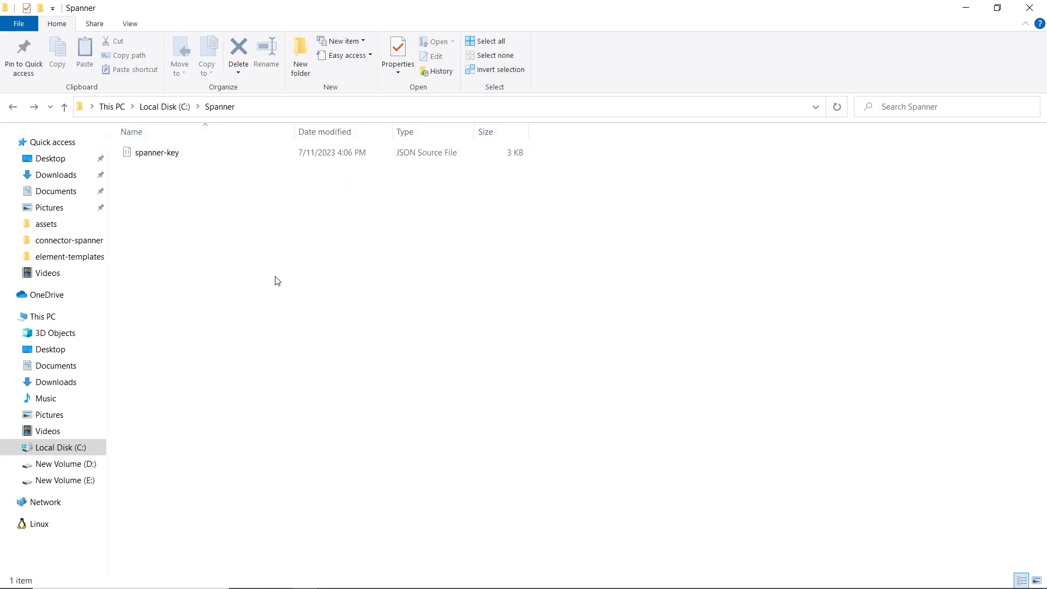
key(alt+Tab)
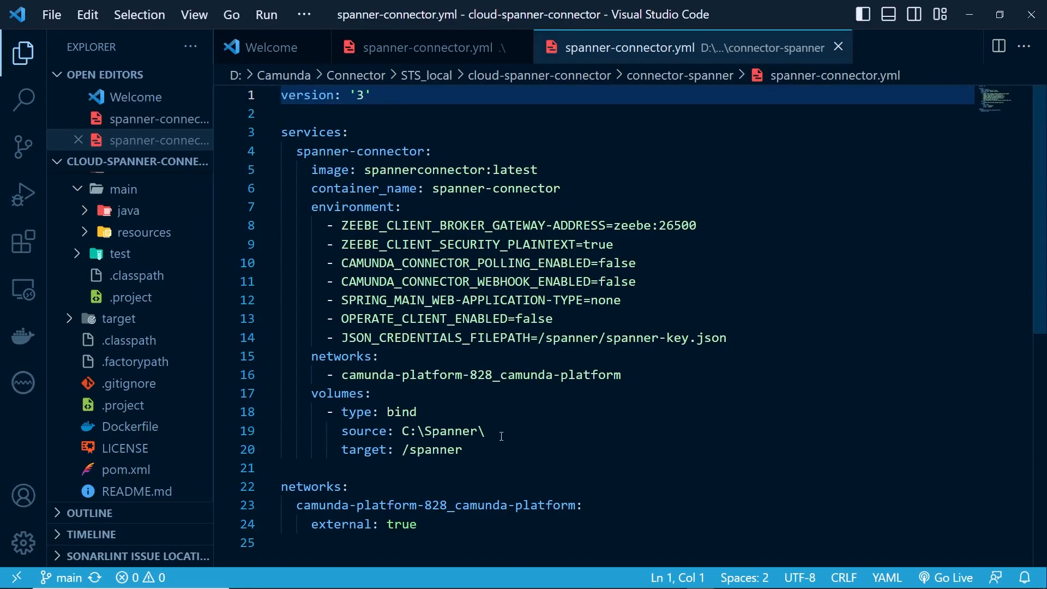
Step: Recheck the compose run in the command prompt and the connector-spanner container in Docker Desktop
key(alt+Tab)
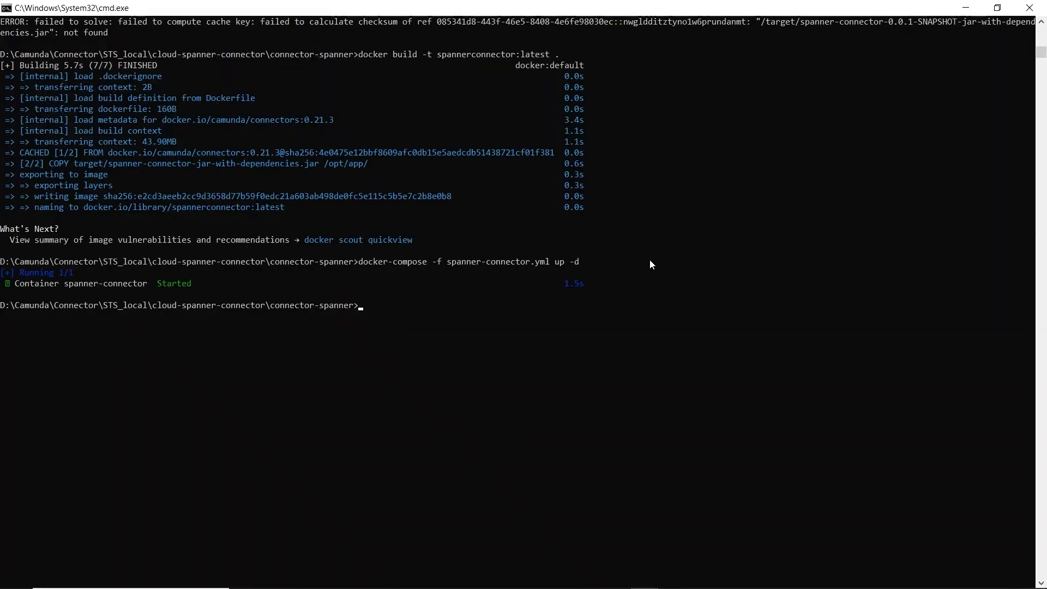
key(alt+Tab)
key(alt+Tab)
key(alt+Tab)
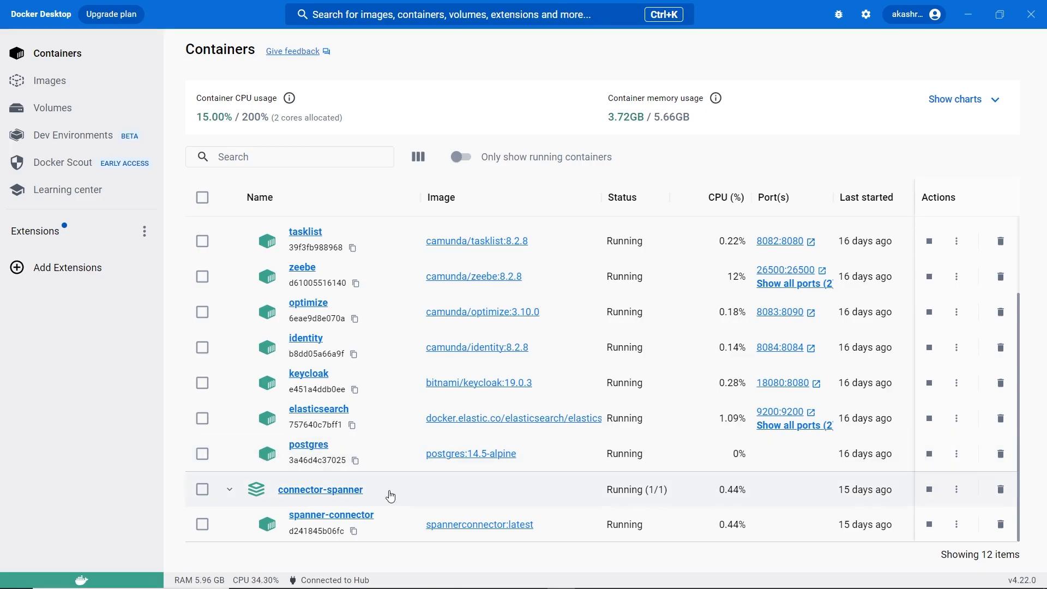
Step: Switch to the Cloud Spanner Connector slideshow, advance to the Spanner Connection slide and exit the presentation
key(alt+Tab)
key(alt+Tab)
key(alt+Tab)
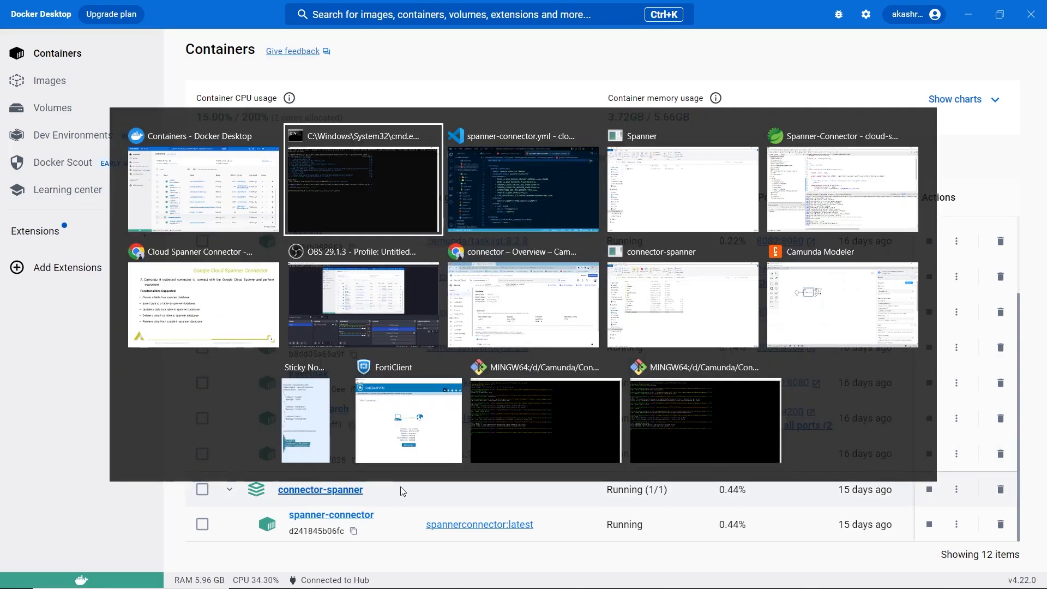
key(alt+Tab)
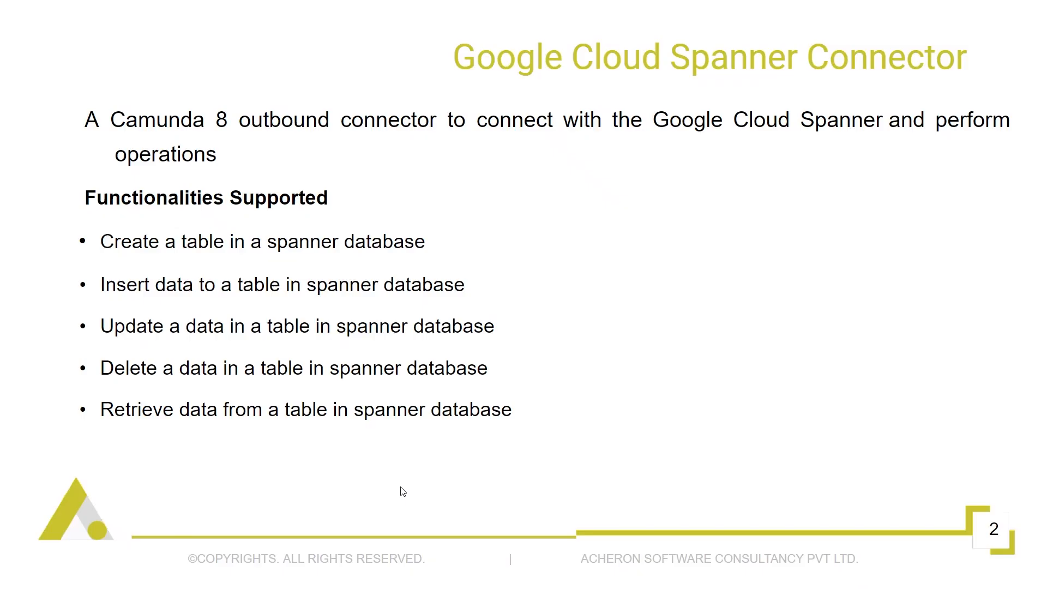
key(Right)
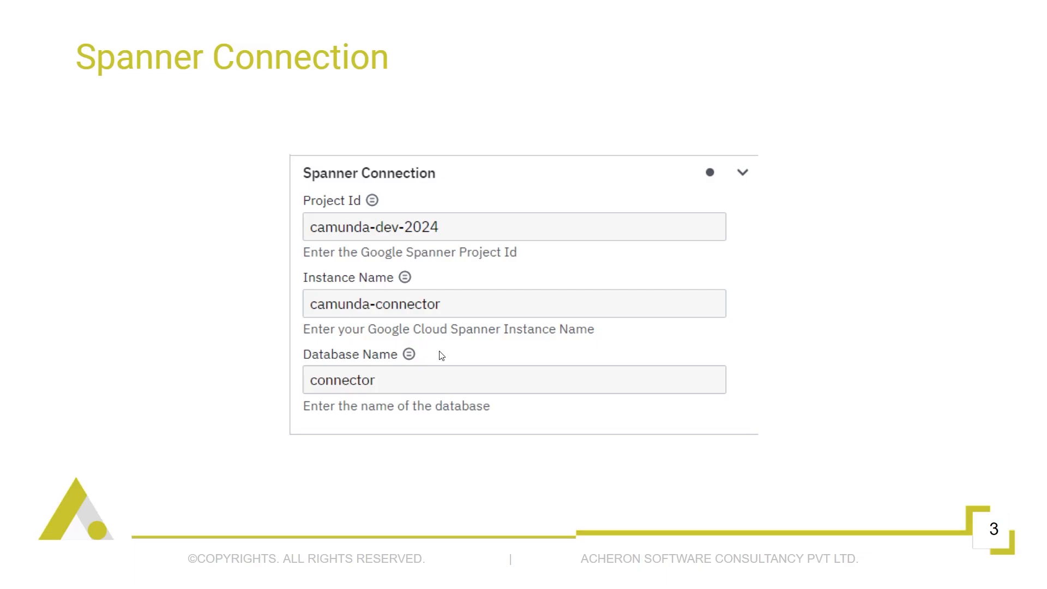
key(Escape)
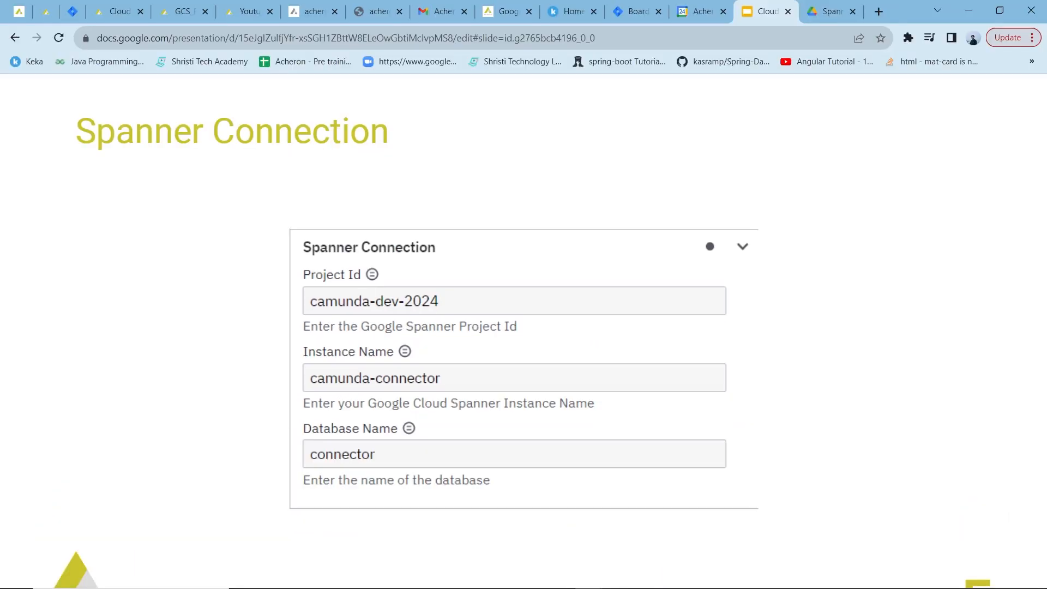
Step: Switch to the Google Cloud console and open the connector database of the Camunda-Connector Spanner instance from the instance list
key(alt+Tab)
key(alt+Tab)
key(alt+Tab)
key(alt+Tab)
key(alt+Tab)
key(alt+Tab)
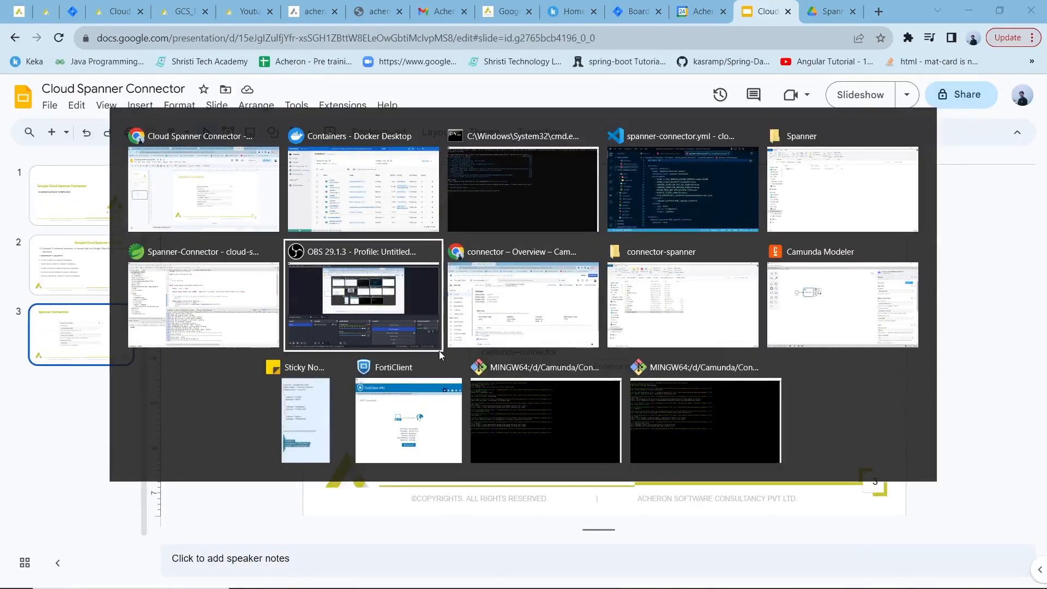
key(alt+Tab)
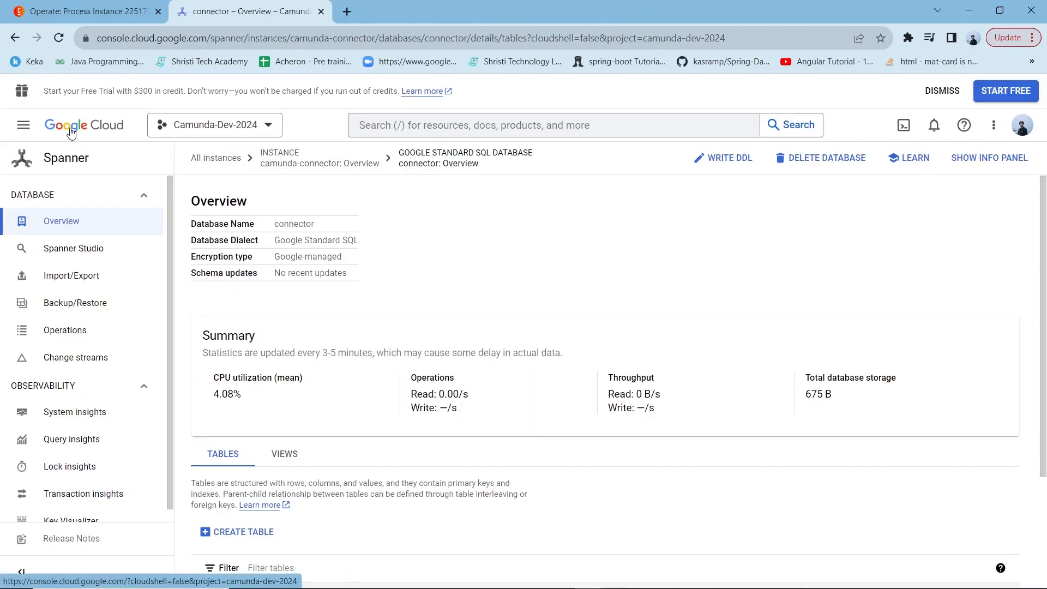
click(62, 159)
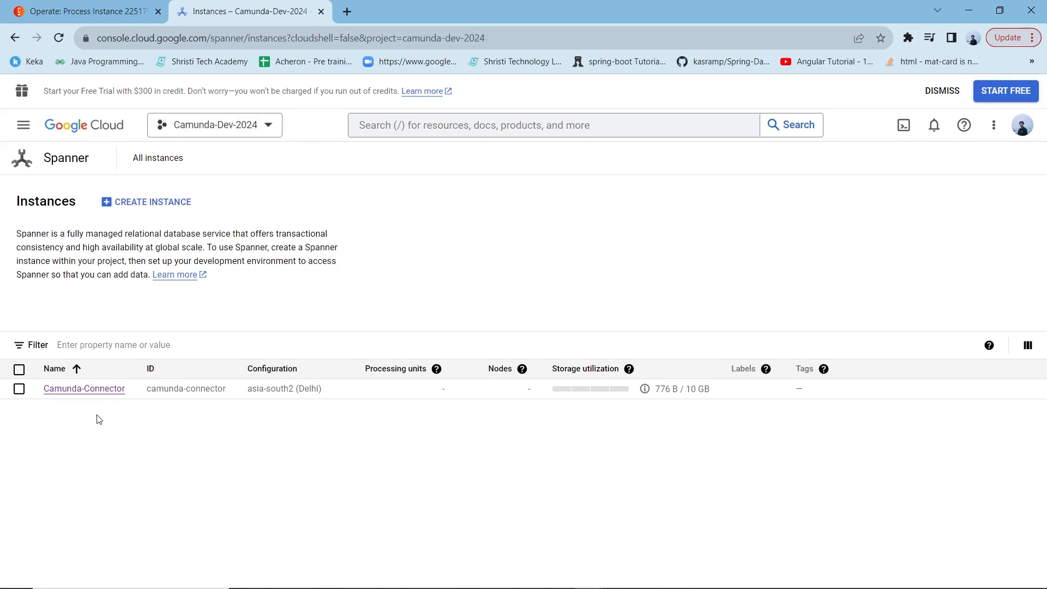
click(87, 392)
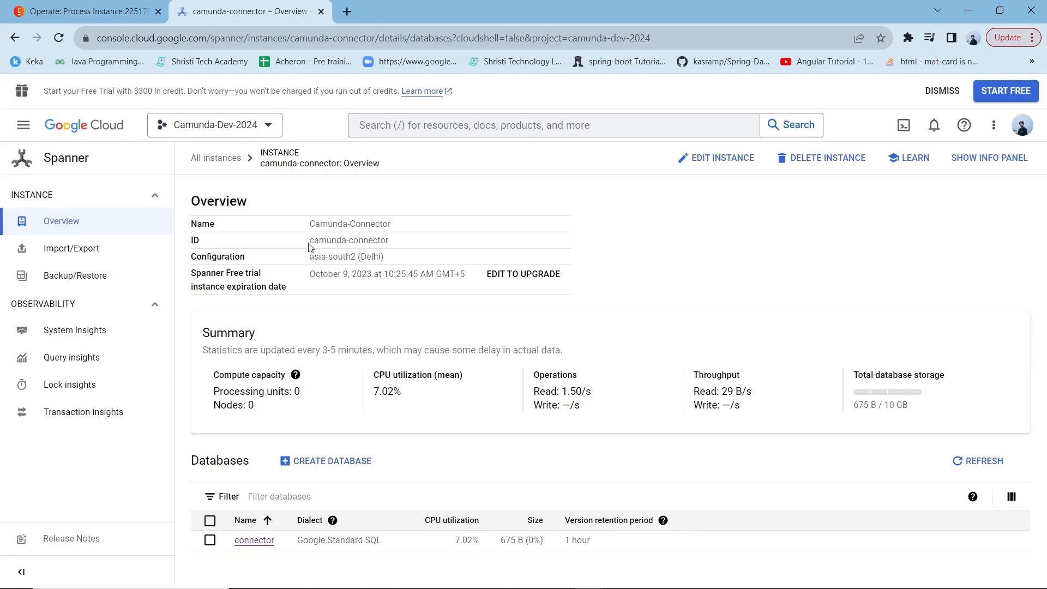
click(267, 547)
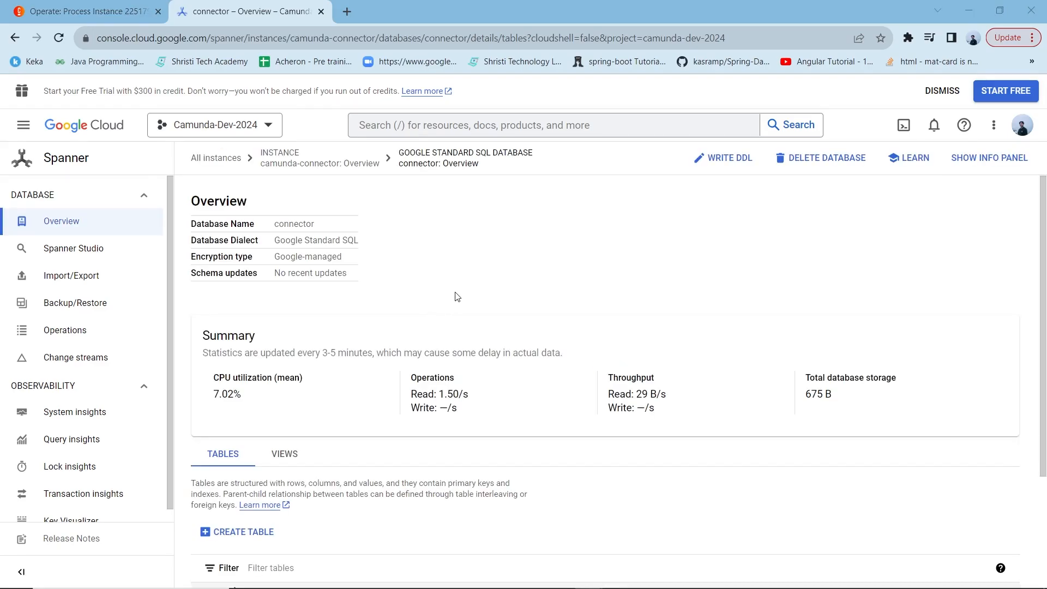
Step: Compare the connector database overview with the Spanner Connection slide and restart the slideshow
key(alt+Tab)
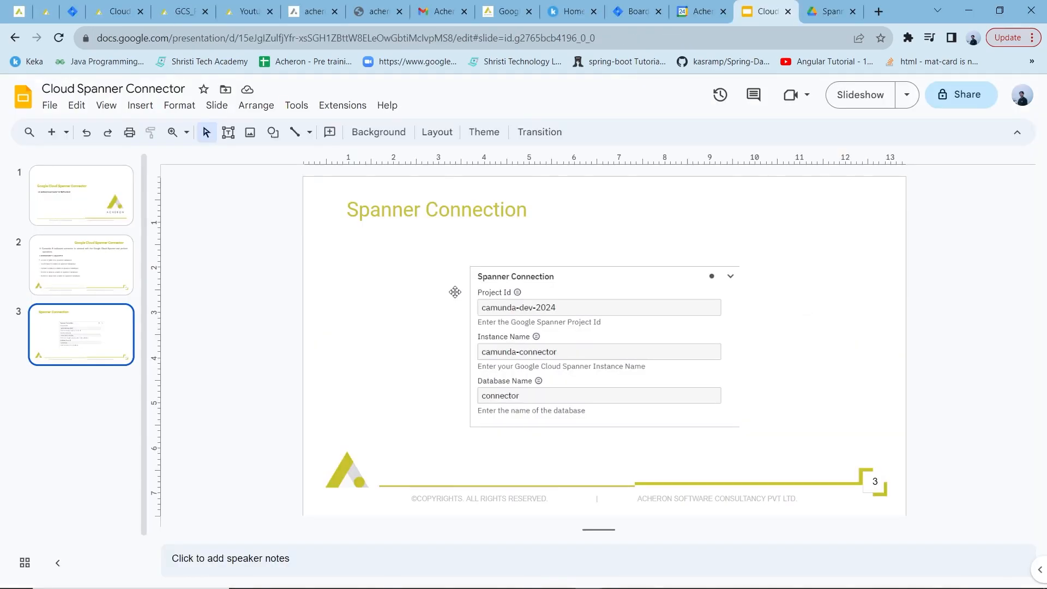
key(alt+Tab)
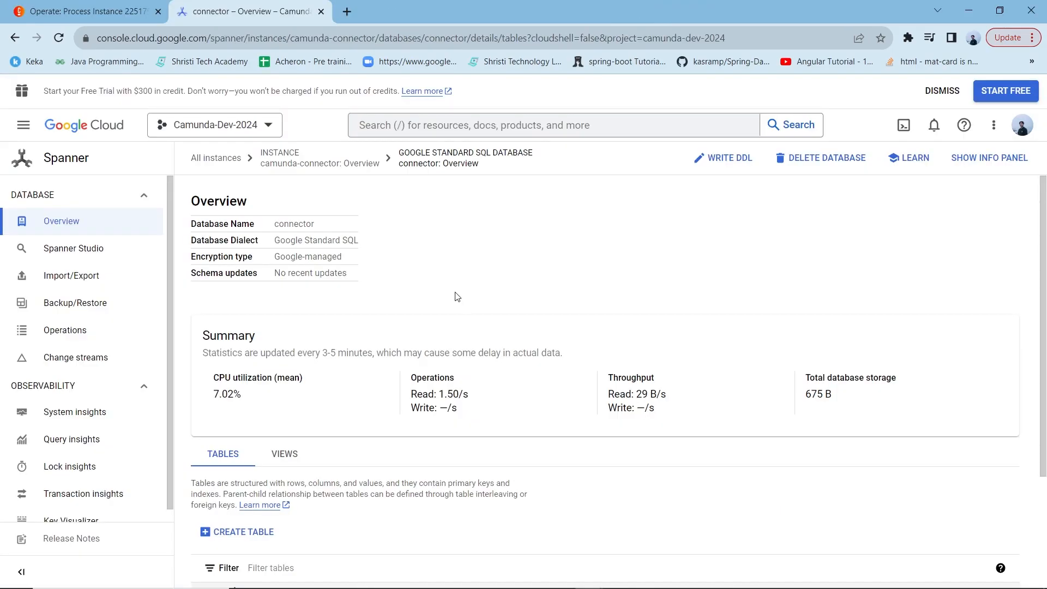
key(alt+Tab)
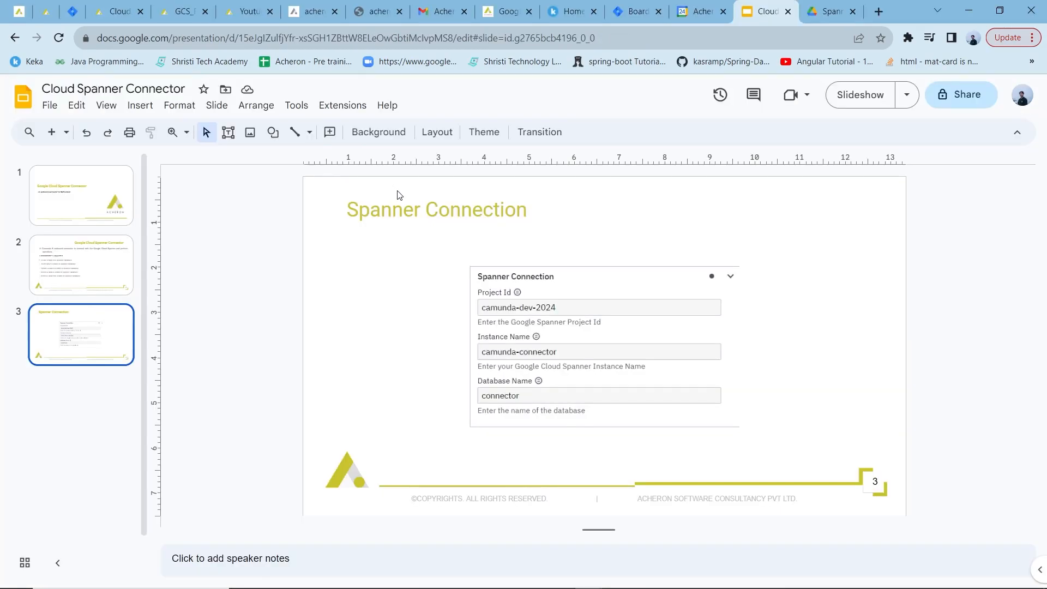
click(854, 93)
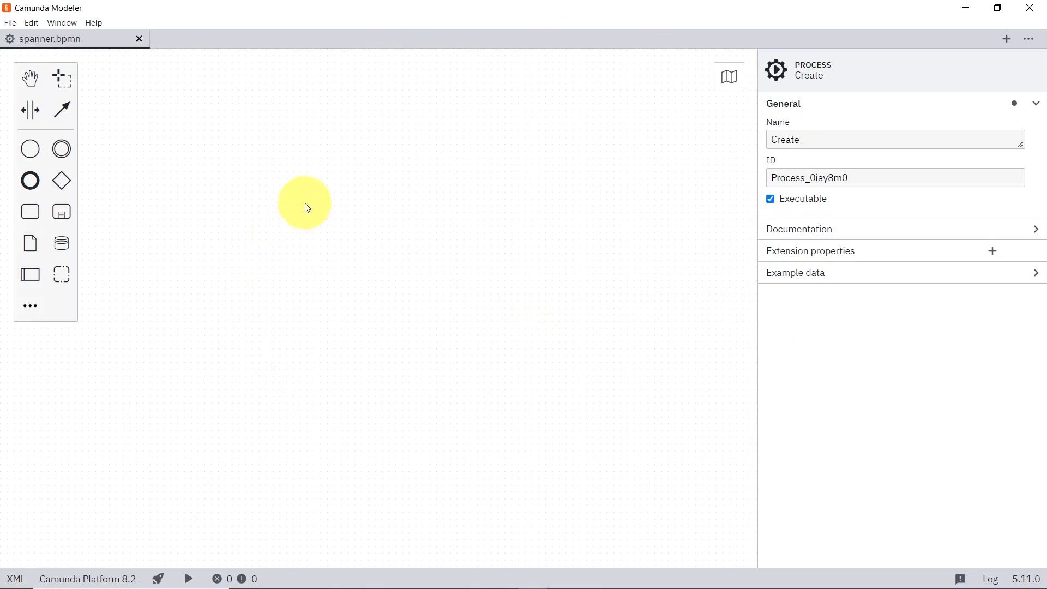
Step: Place a start event on the empty spanner.bpmn canvas in Camunda Modeler and name it Start
click(30, 148)
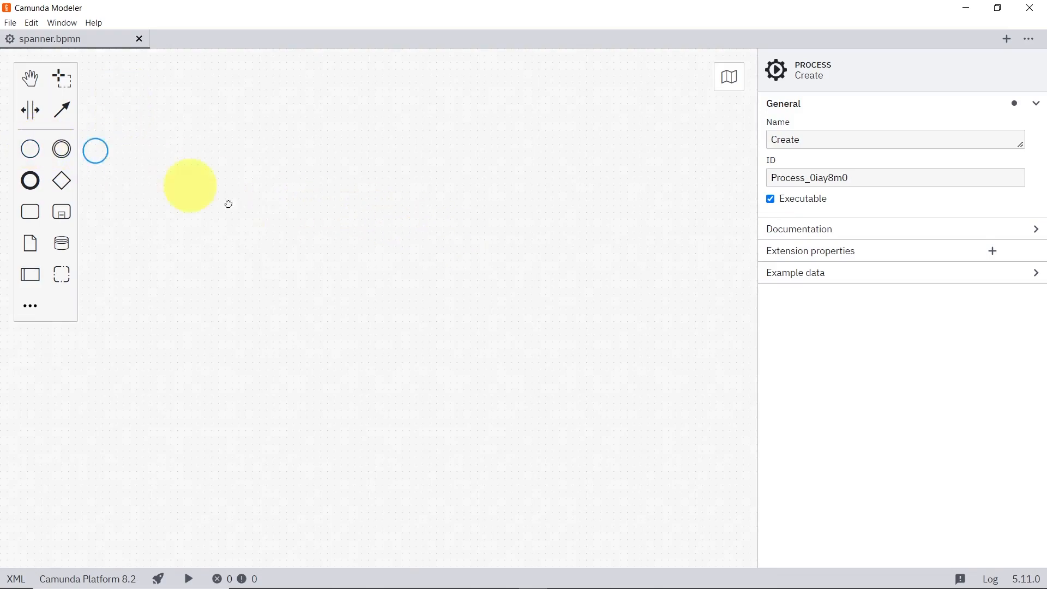
click(178, 232)
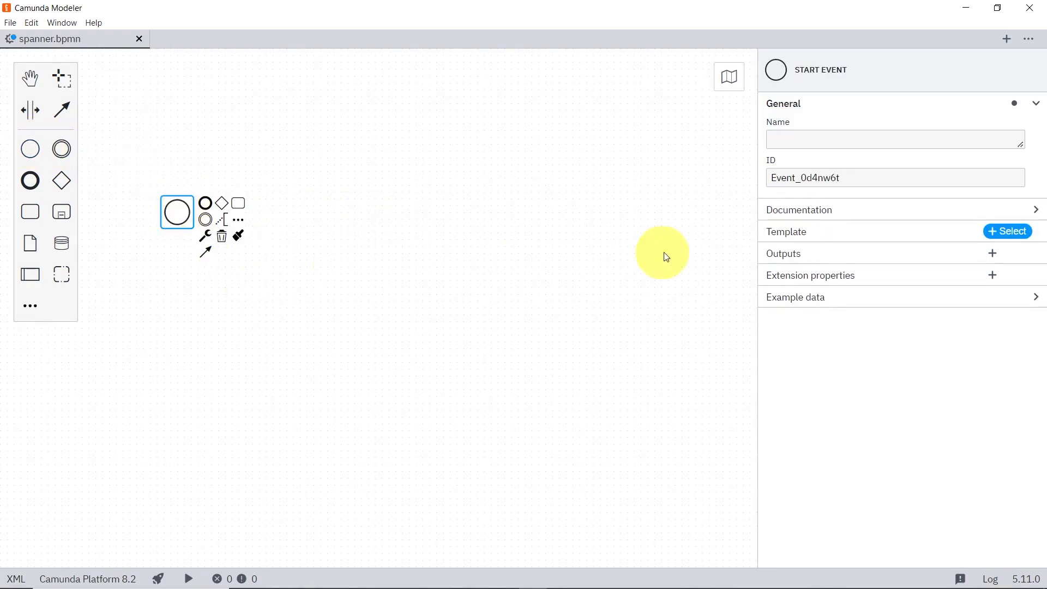
click(798, 141)
text(Start)
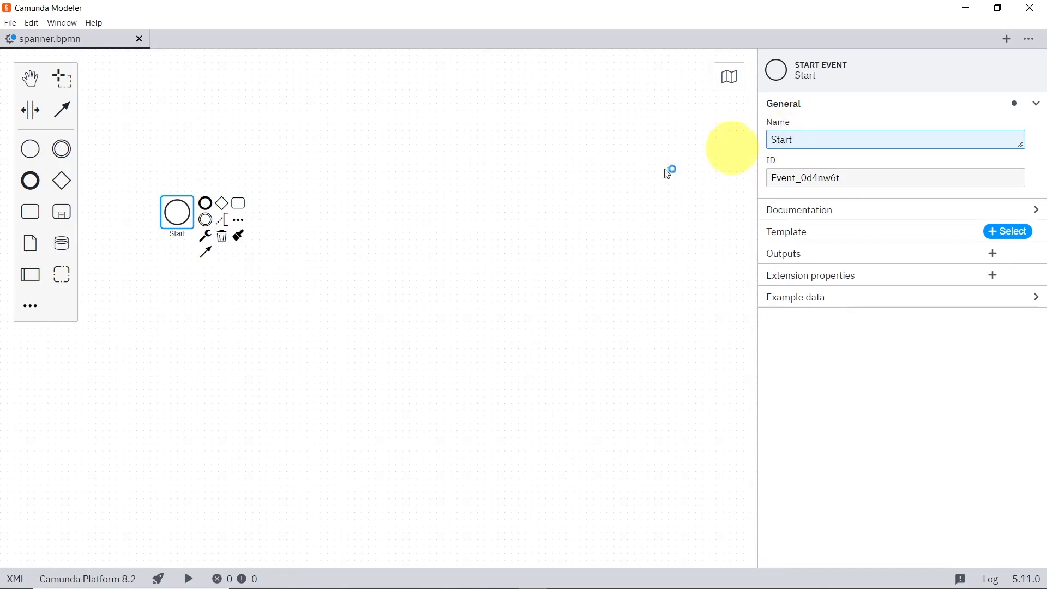
Step: Append a task to the start event and change it to the Google Cloud Spanner Connector
click(238, 210)
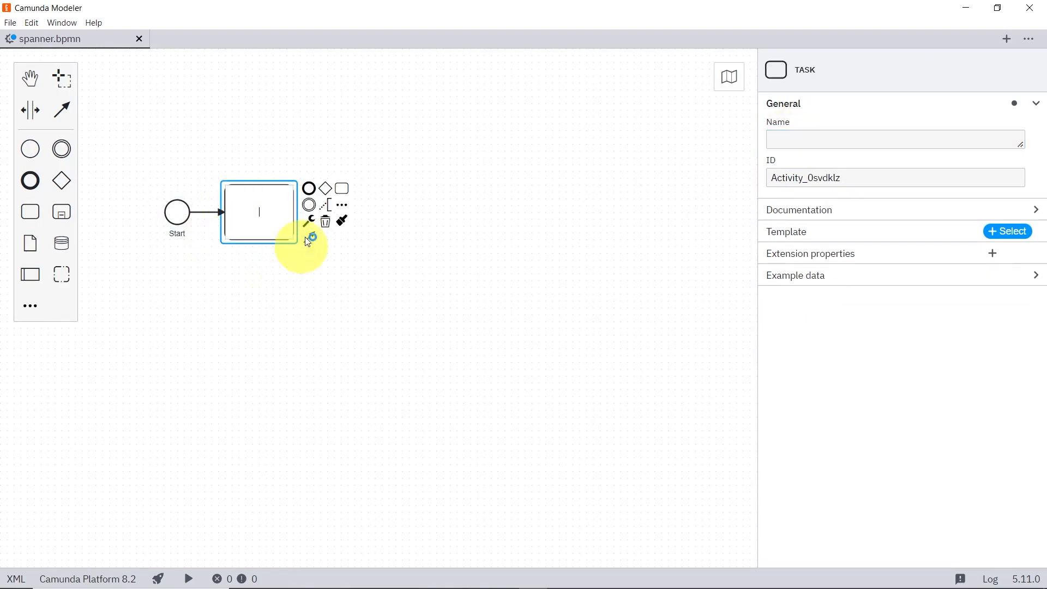
click(313, 223)
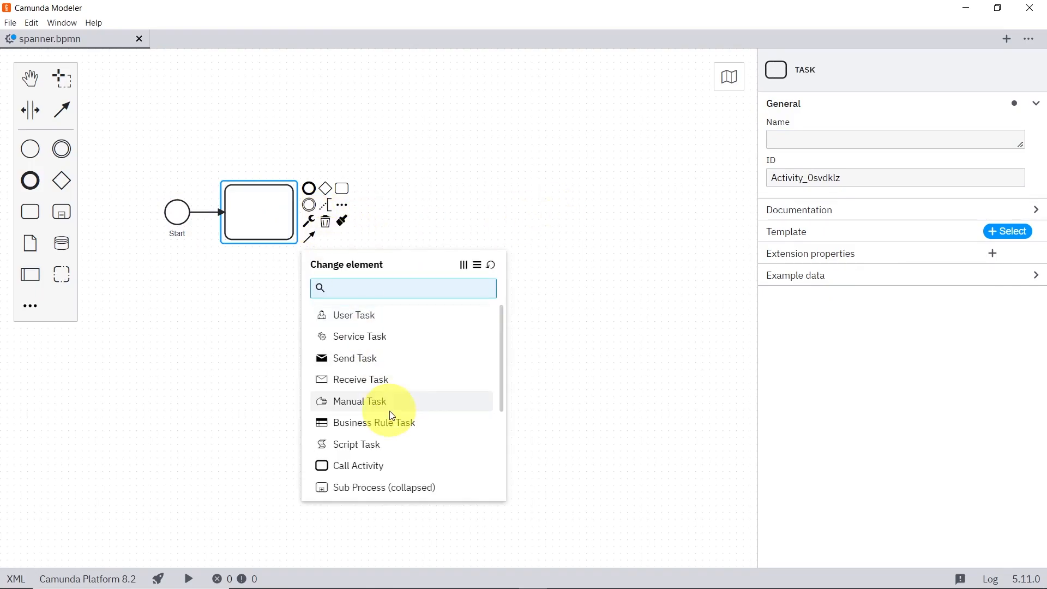
scroll(385, 402, down, 3)
click(402, 482)
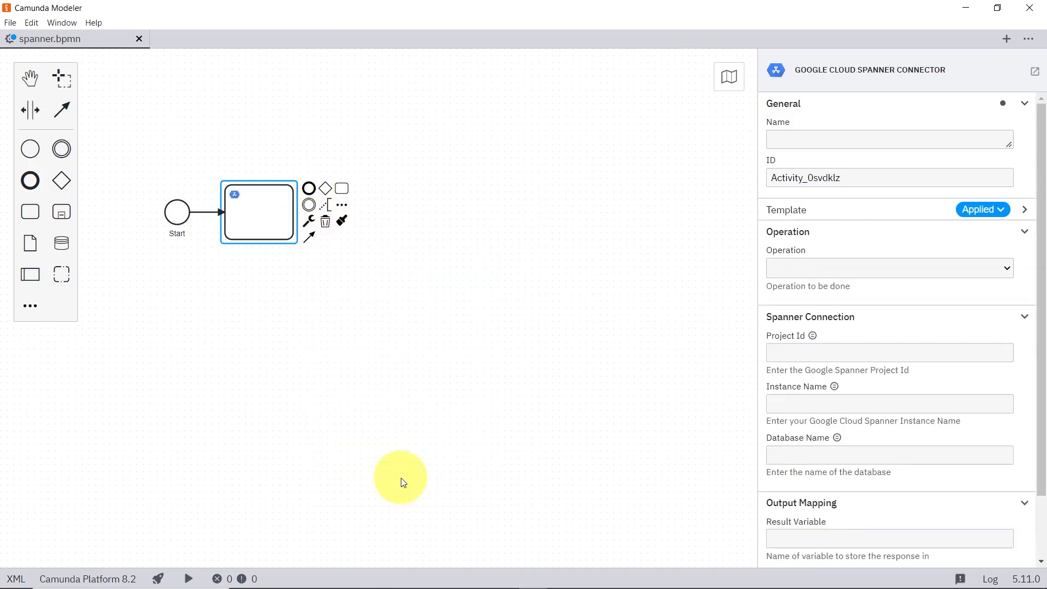
Step: Name the connector task Create Table and set its operation to Create Table
click(798, 137)
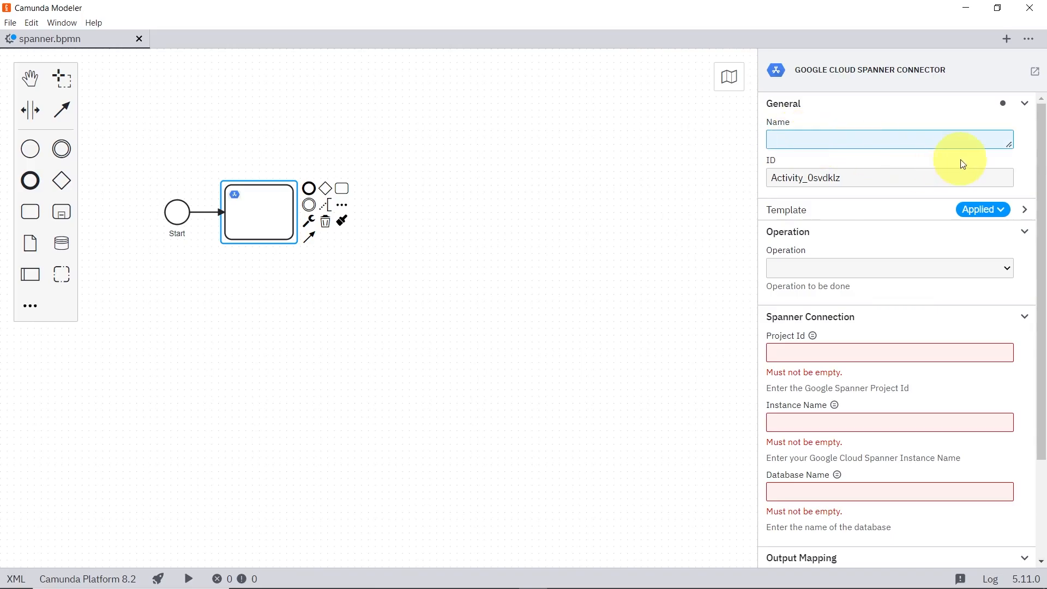
text(Create Table)
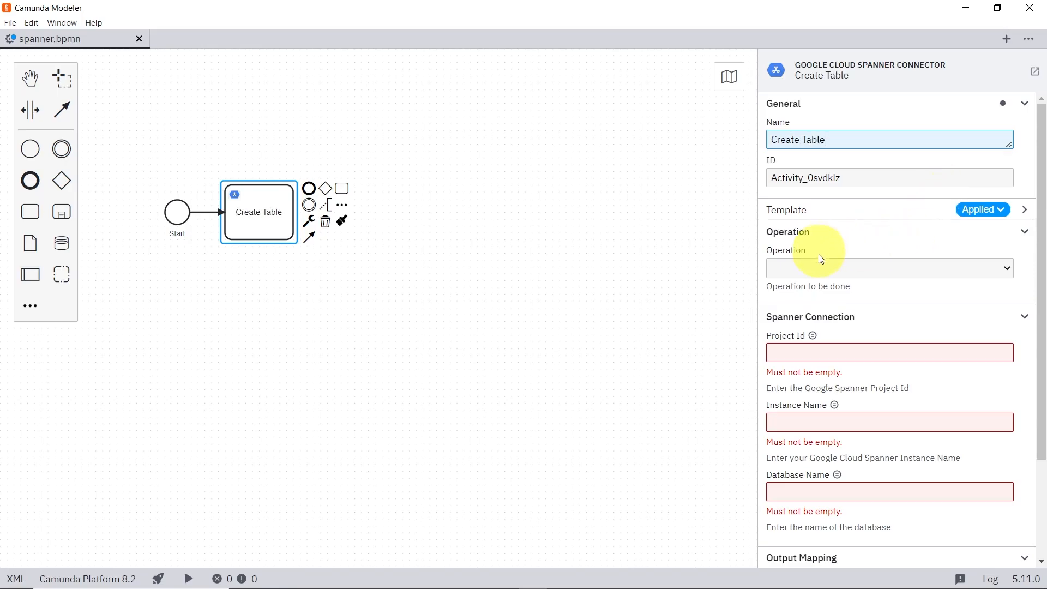
click(822, 269)
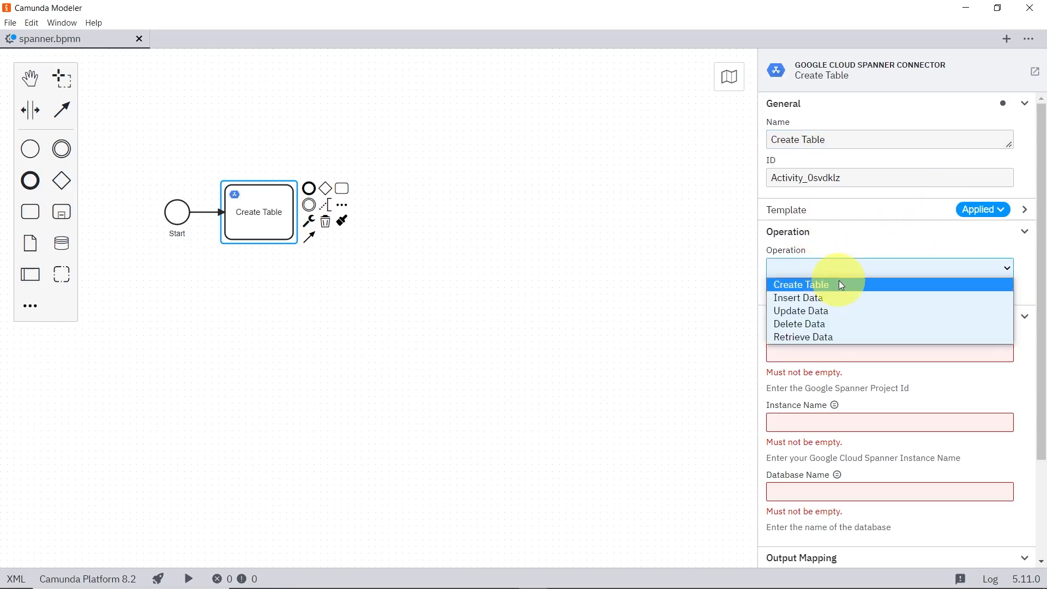
click(841, 283)
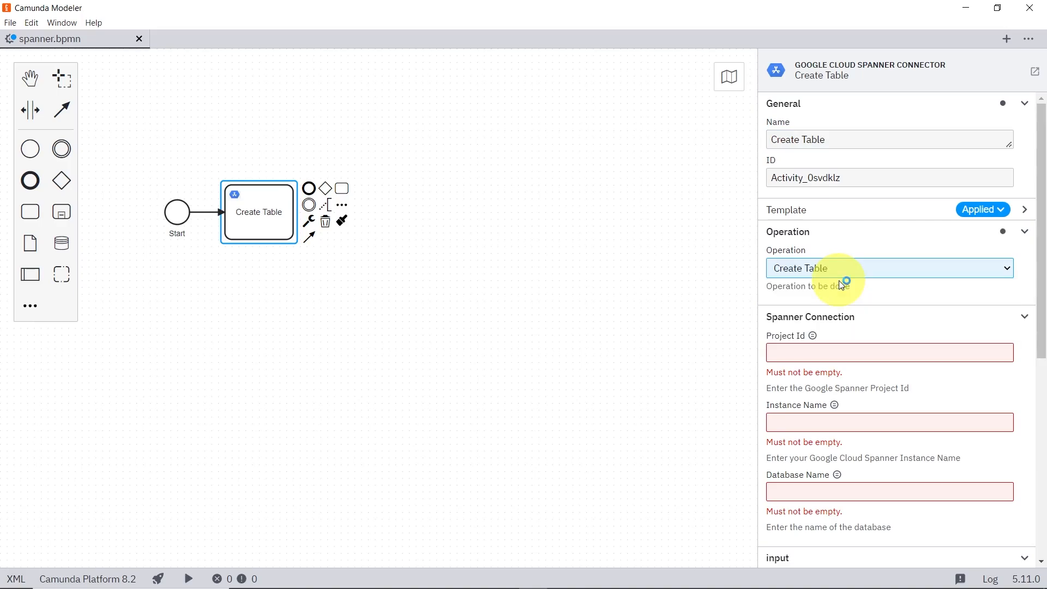
Step: Fill in the Spanner connection with project ID camunda-dev-2024, instance name camunda-connector and database name connector
scroll(829, 341, down, 3)
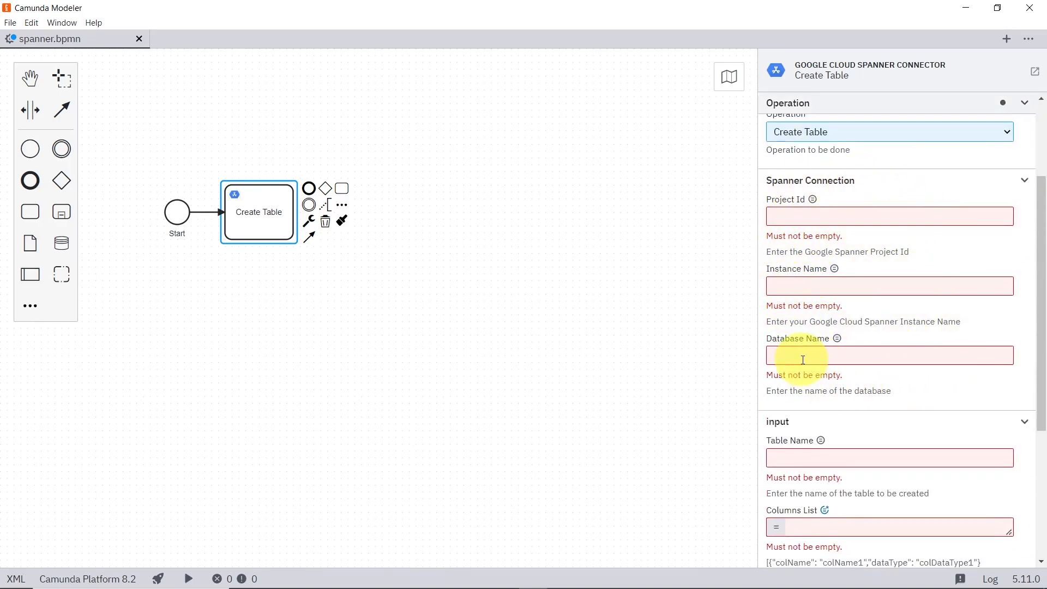
click(816, 216)
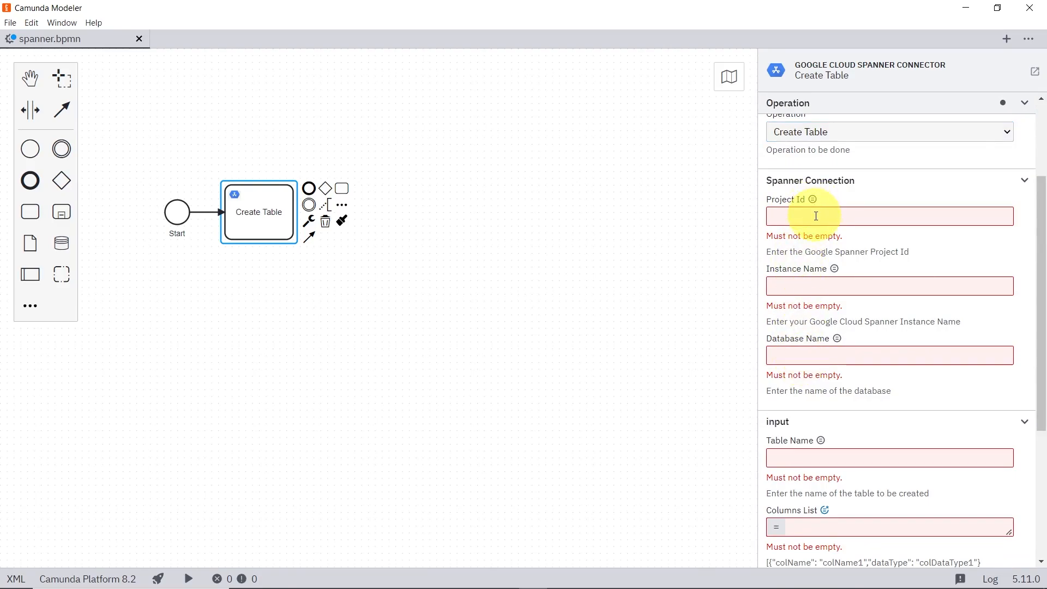
key(super+v)
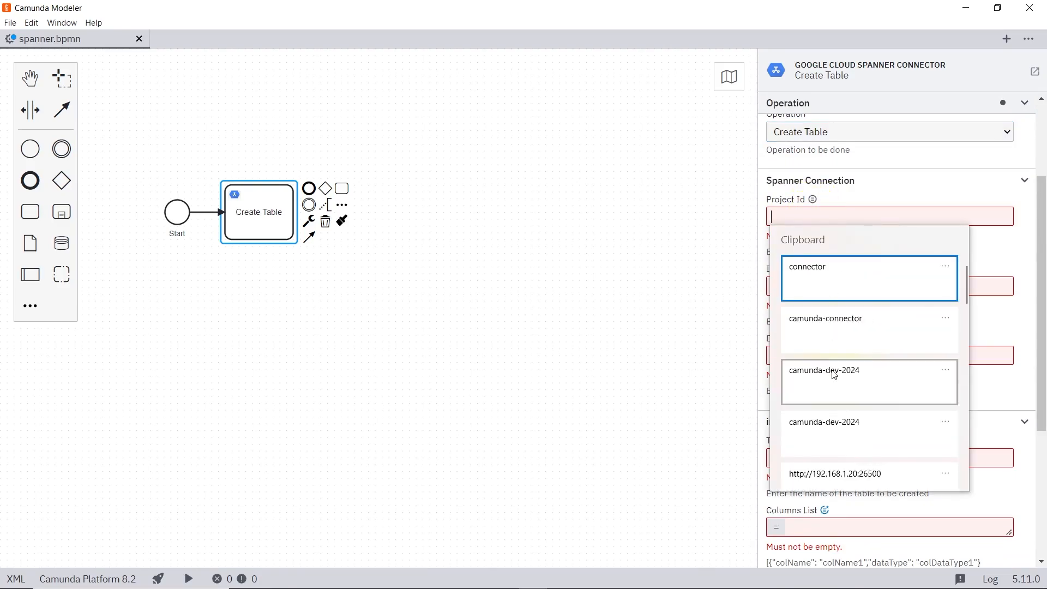
click(851, 382)
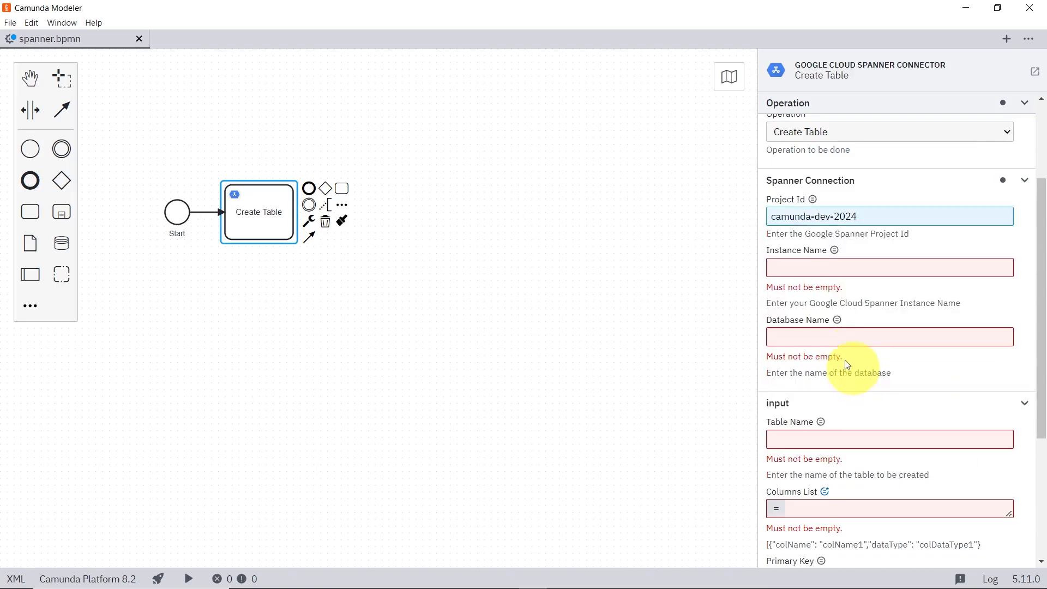
click(812, 267)
key(super+v)
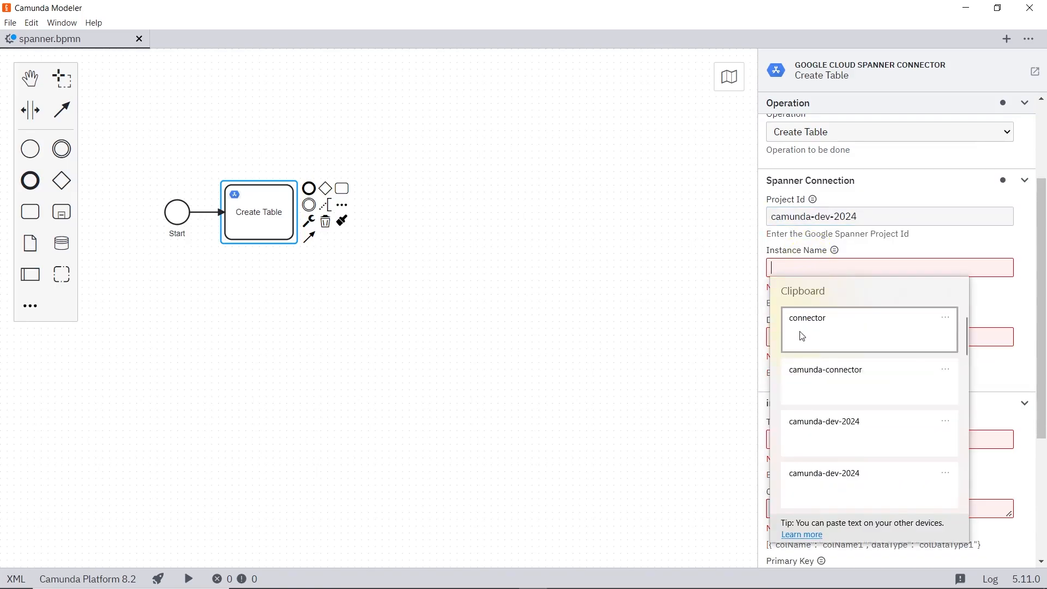
click(828, 393)
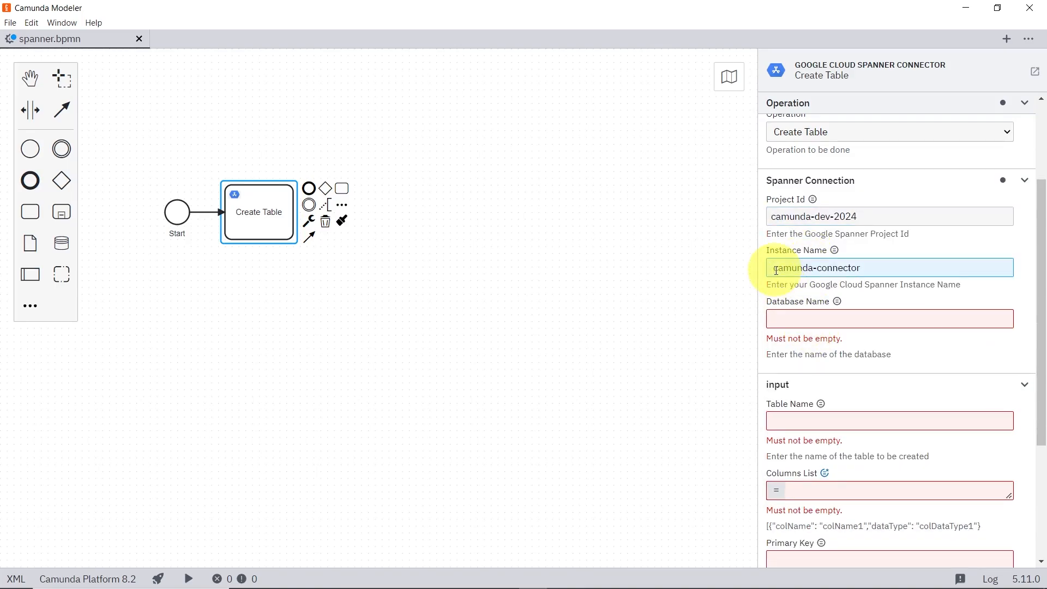
click(801, 323)
key(super+v)
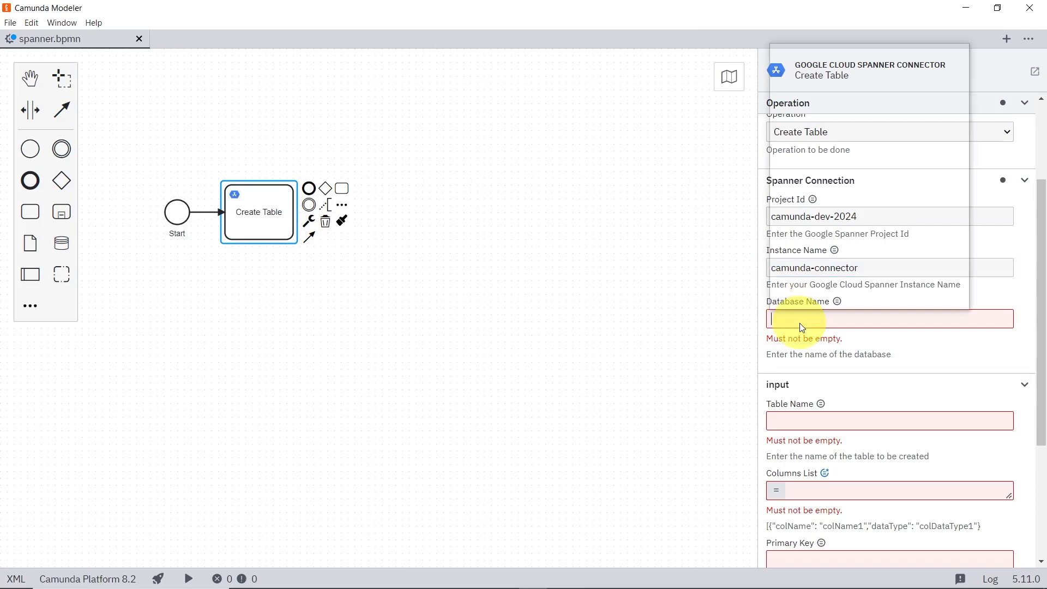
click(841, 98)
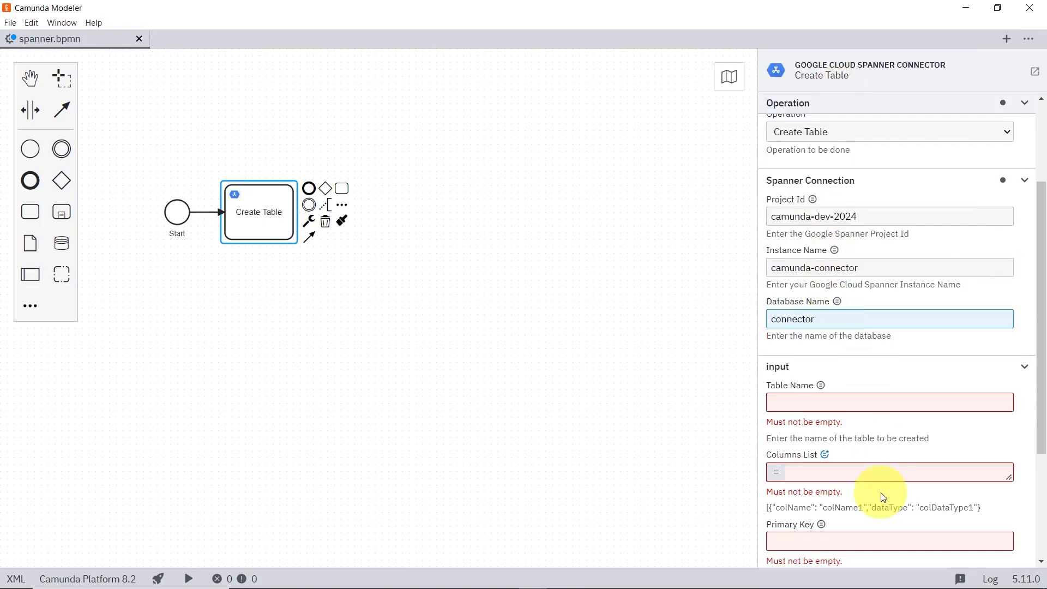
Step: Set the name of the table to create to library
click(857, 402)
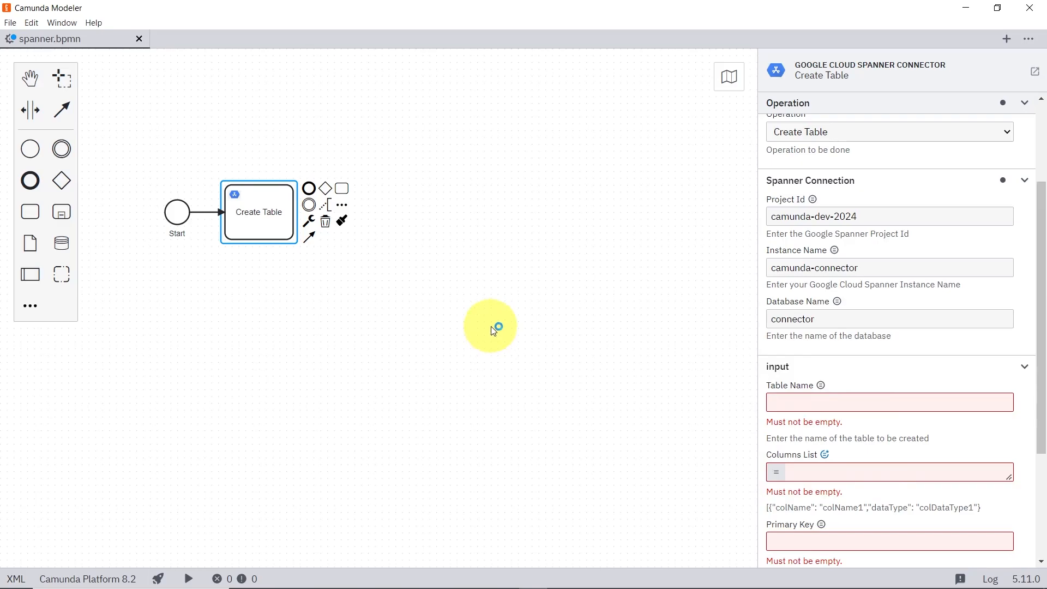
scroll(435, 308, down, 1)
scroll(256, 293, up, 2)
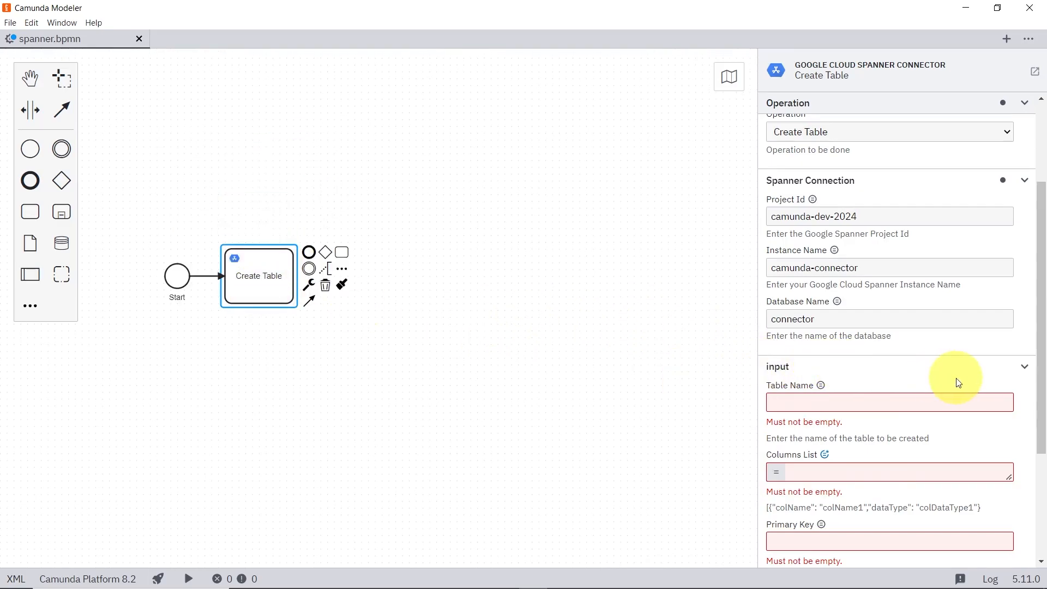
scroll(927, 370, down, 3)
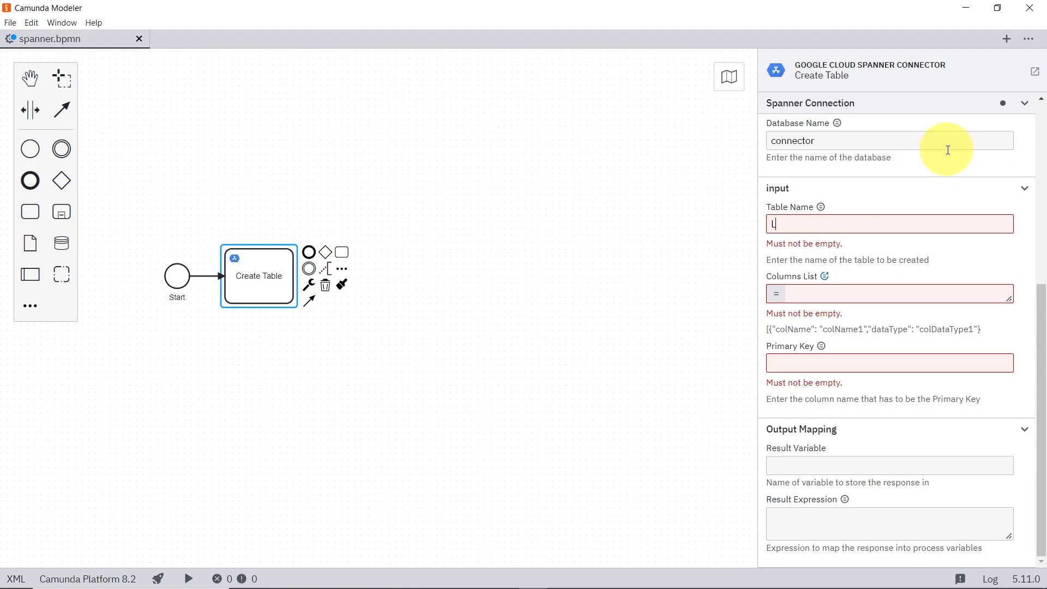
text(Llibrary)
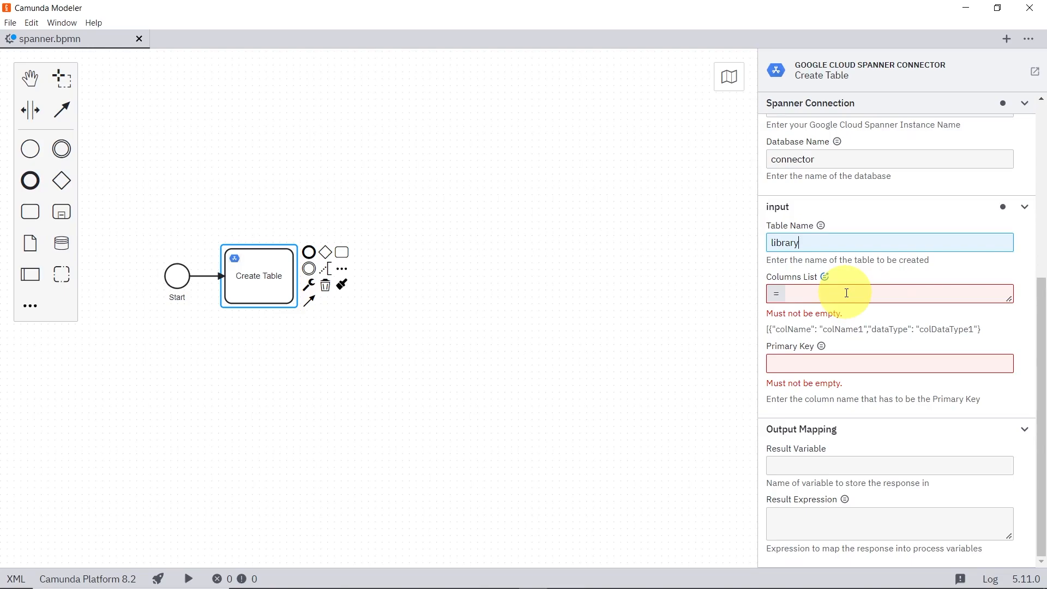
Step: Start writing the Columns List by hand as a JSON array with one entry whose colName is bookId
click(846, 293)
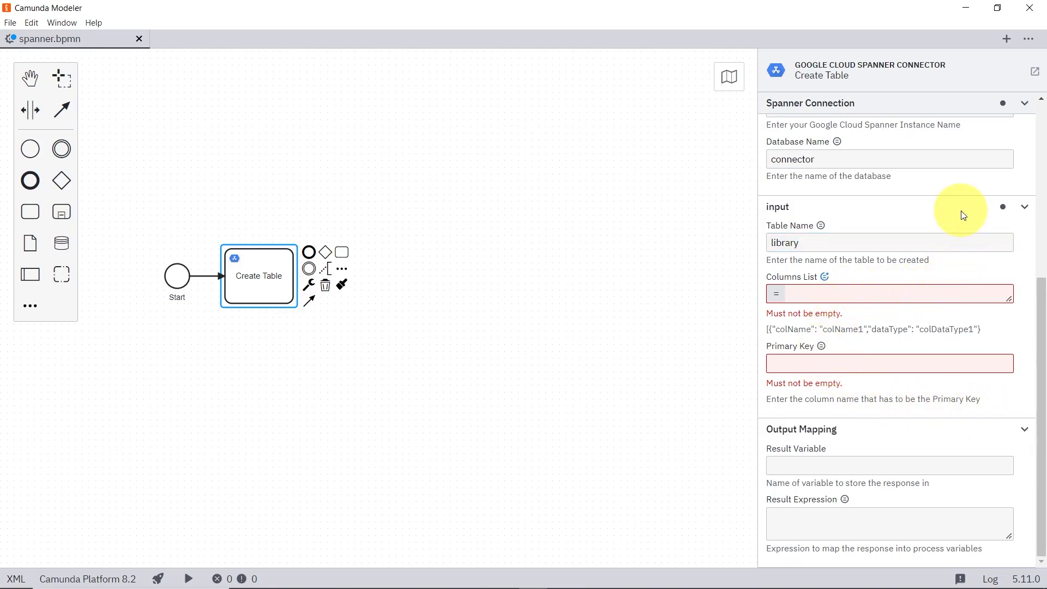
text([)
key(Return)
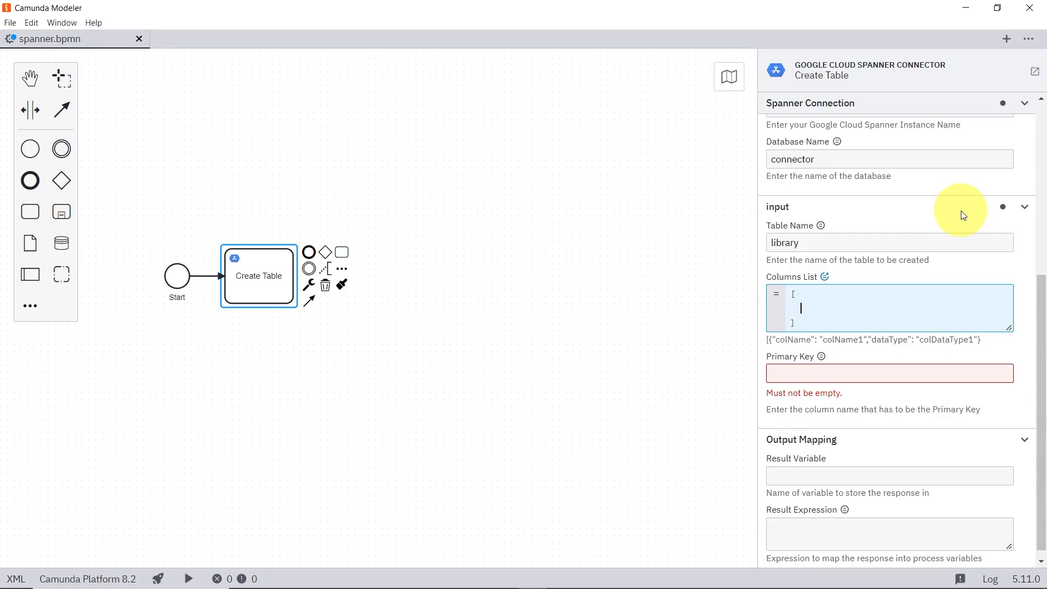
text({"colName)
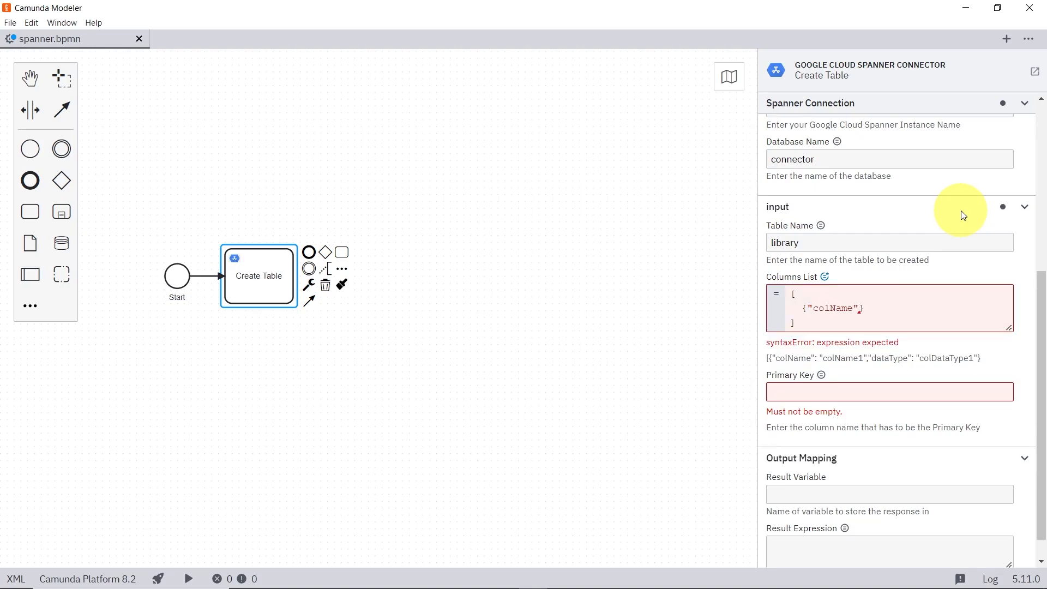
key(Right)
text(:")
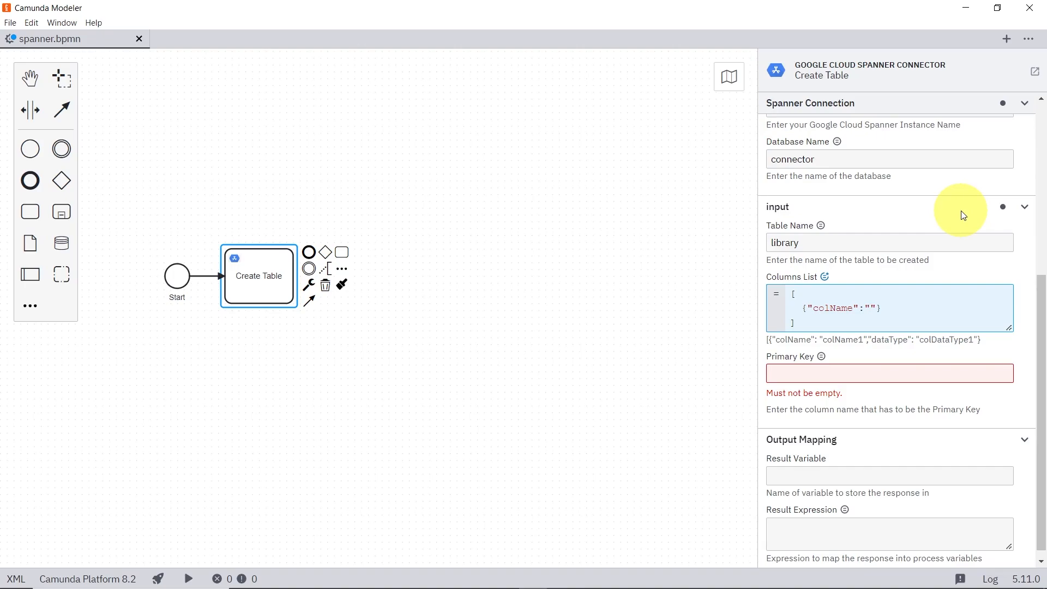
text(bookId)
key(Right)
text(,)
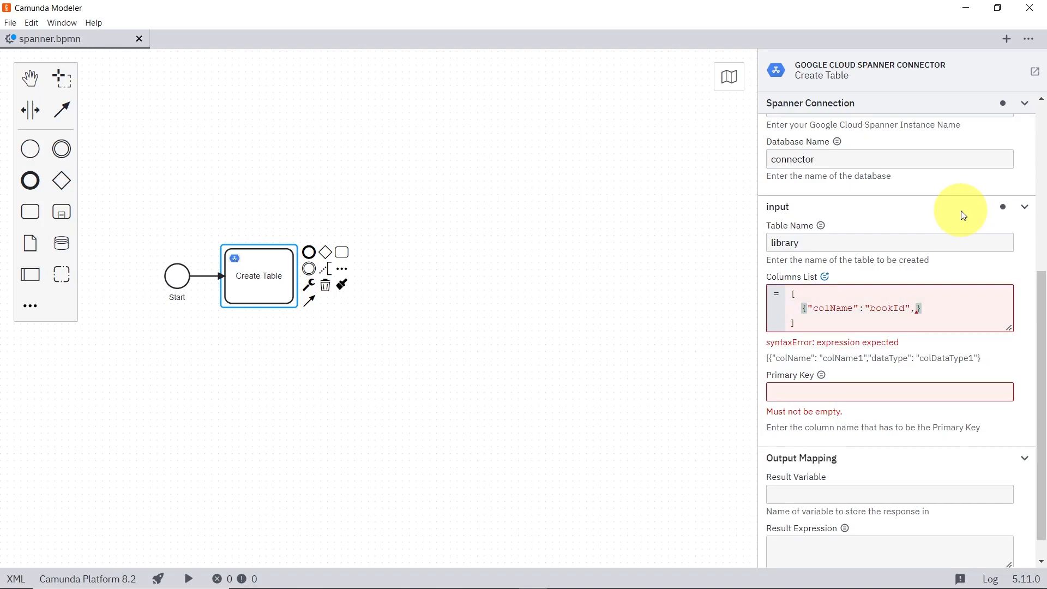
key(BackSpace)
Step: Replace the Columns List with the array copied from the sticky note, defining bookId as INT64 and bookName and author as STRING(100)
key(alt+Tab)
key(alt+Tab)
key(alt+Tab)
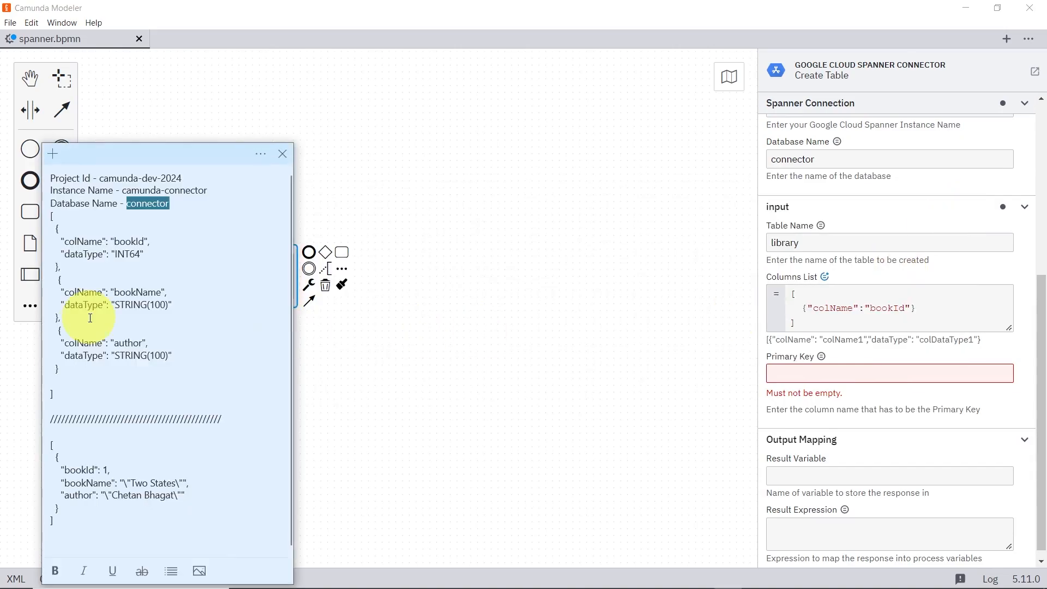
drag(56, 393, 48, 214)
key(ctrl+c)
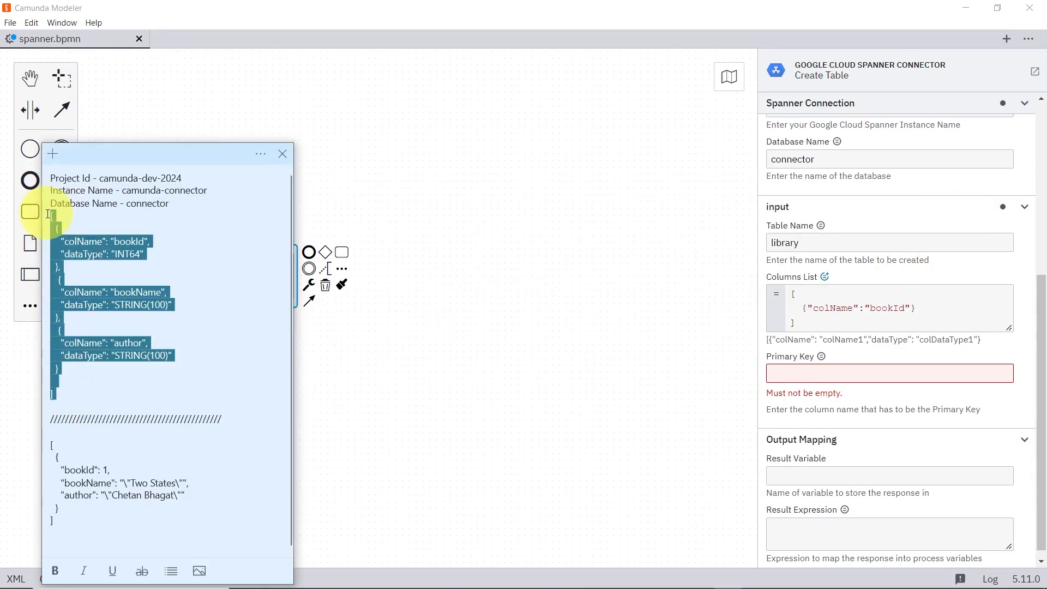
drag(806, 329, 790, 291)
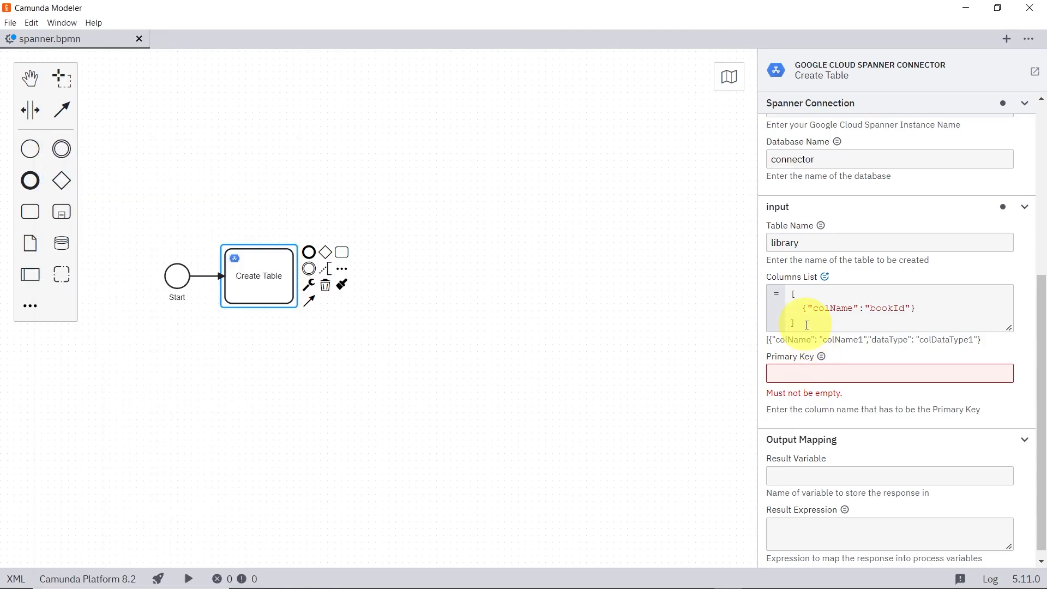
key(ctrl+v)
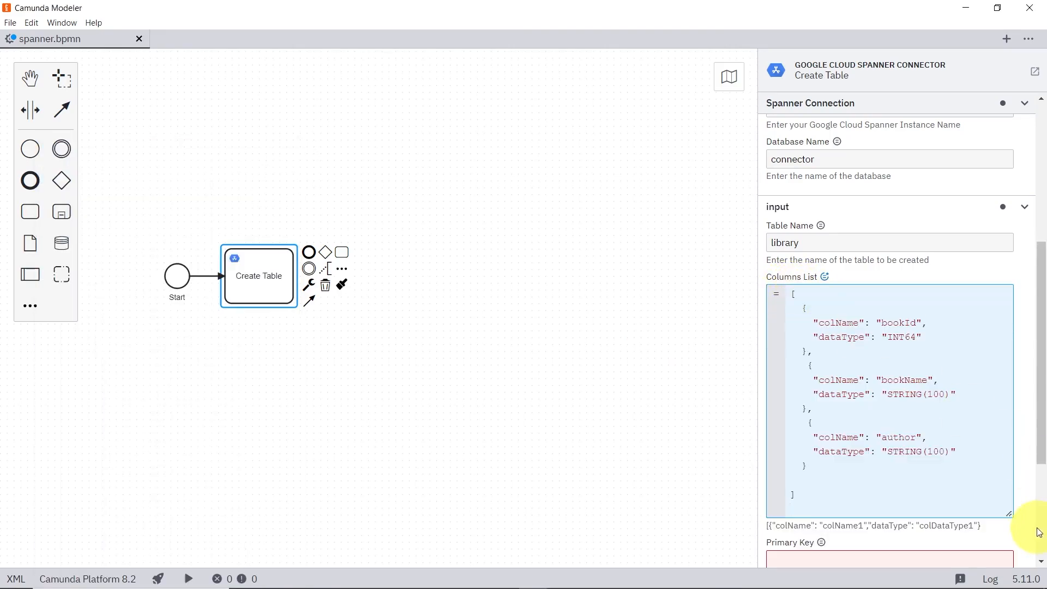
Step: Set the table's primary key to the bookId column
scroll(925, 437, down, 3)
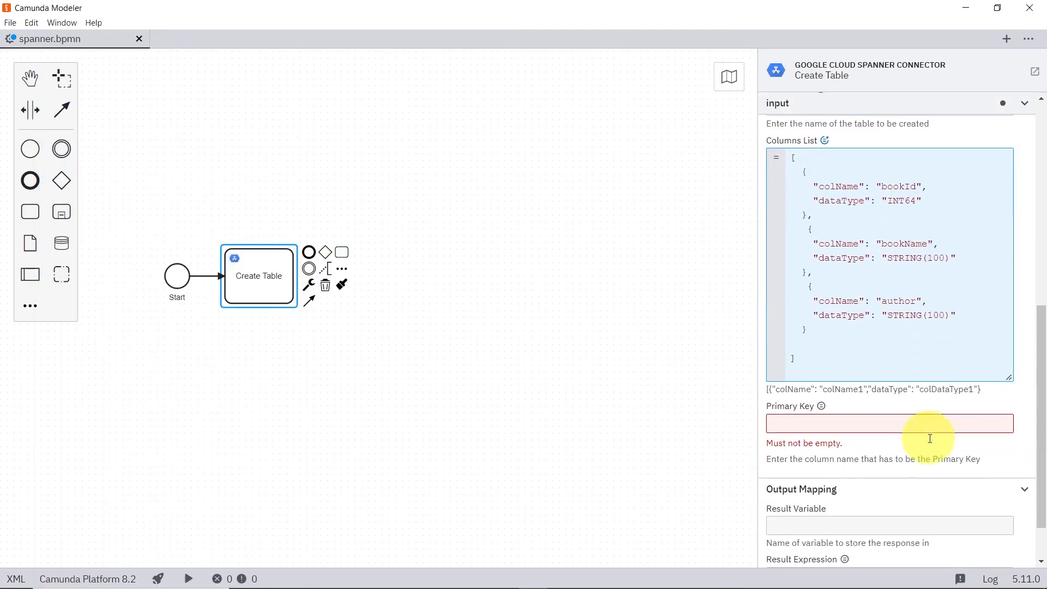
scroll(894, 398, up, 2)
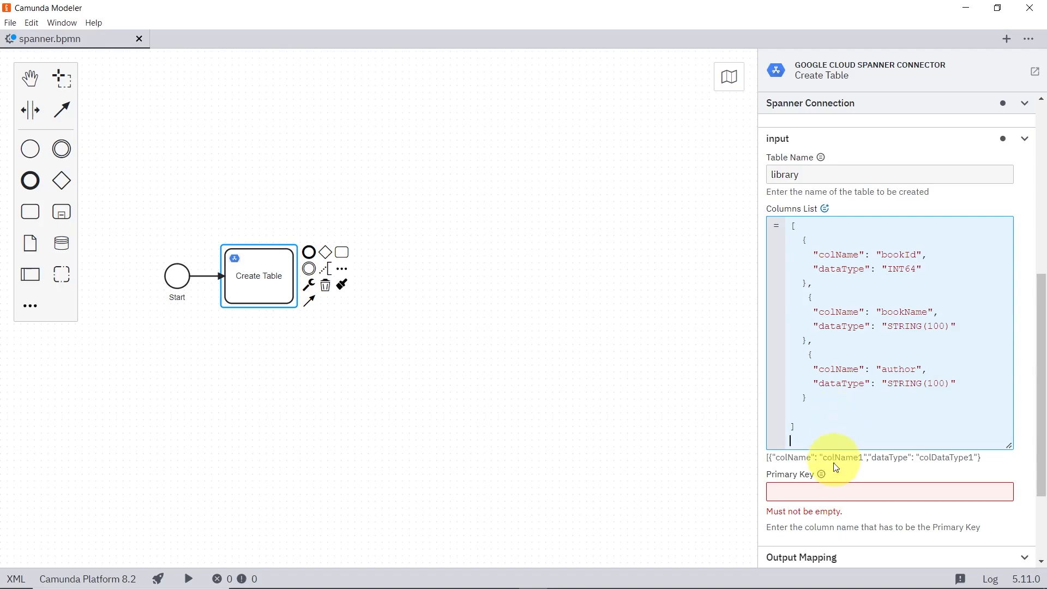
click(829, 491)
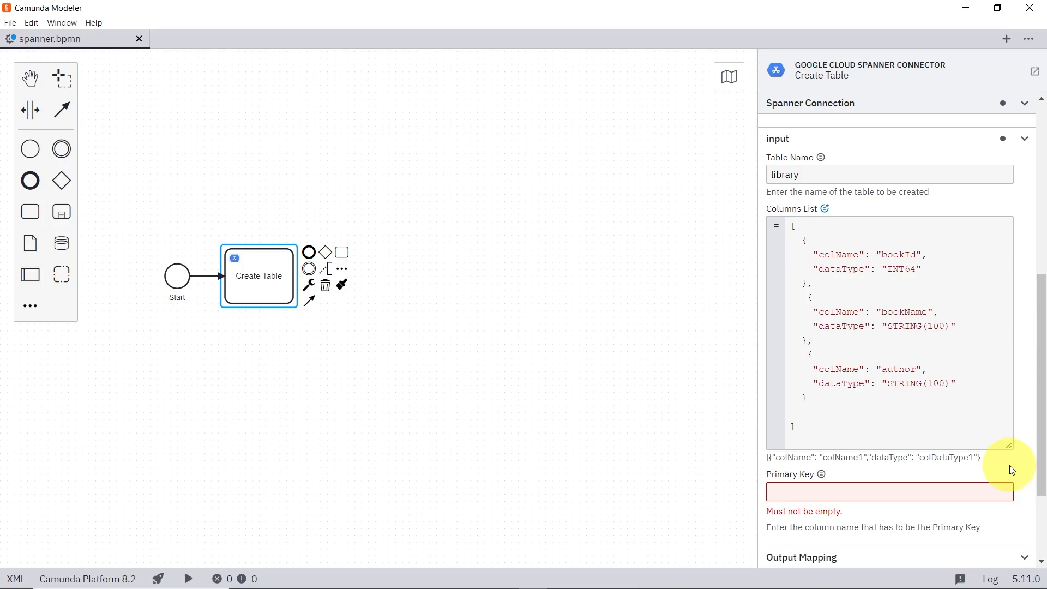
text(ookId)
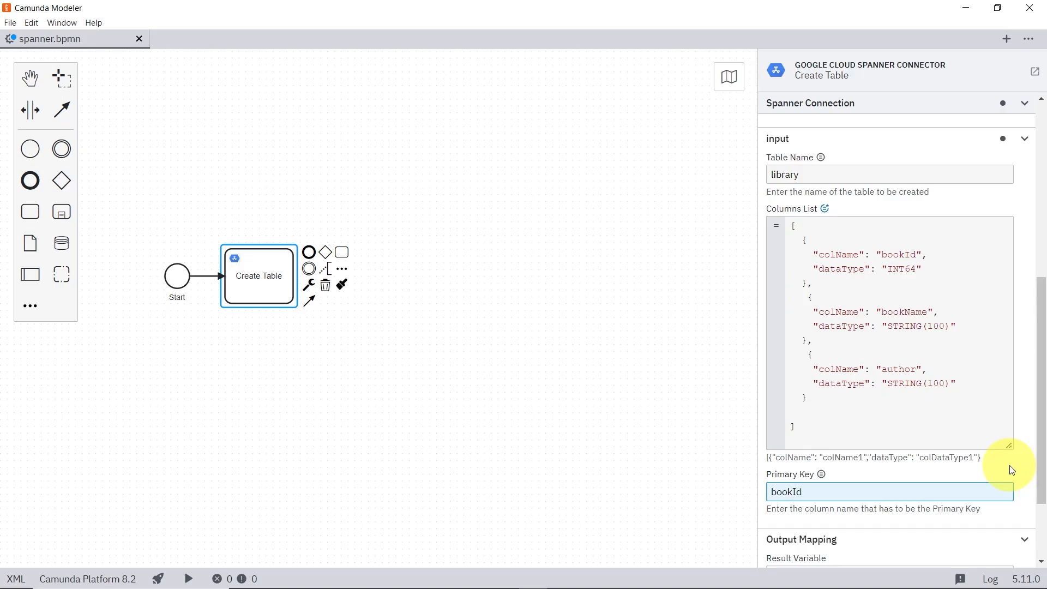
Step: Append an end event to the Create Table task and name it End
click(310, 253)
click(802, 133)
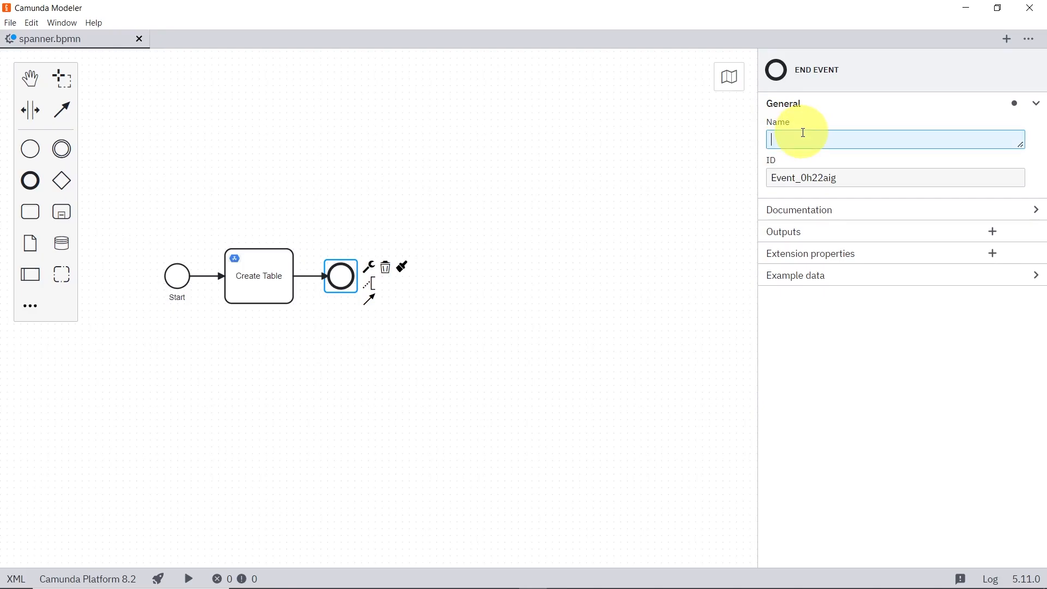
text(End)
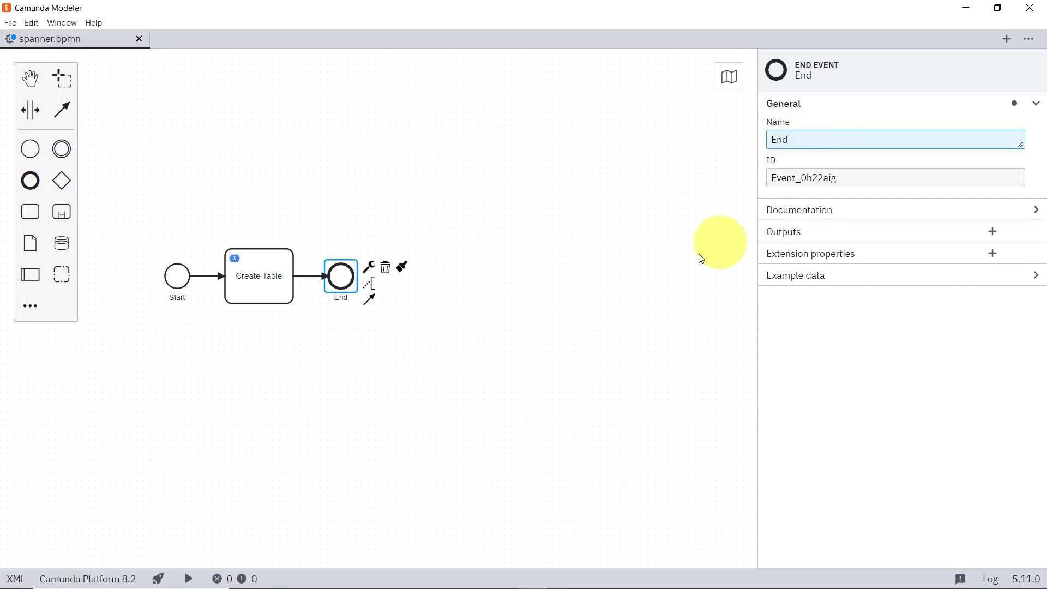
Step: Set the Create Table task's result variable to responseQuery in its output mapping
click(234, 285)
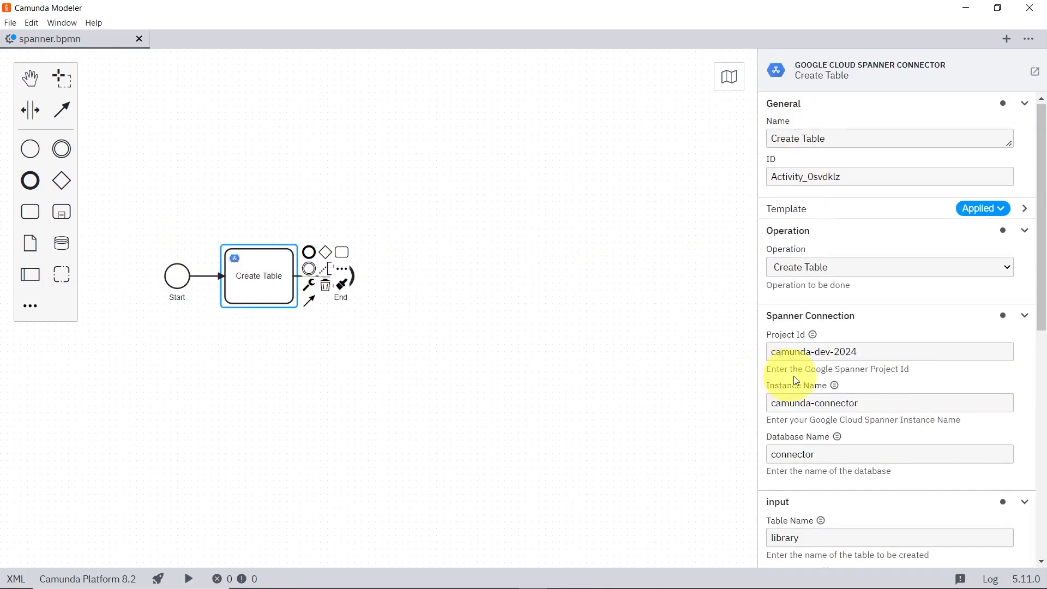
scroll(801, 376, down, 6)
scroll(805, 376, down, 3)
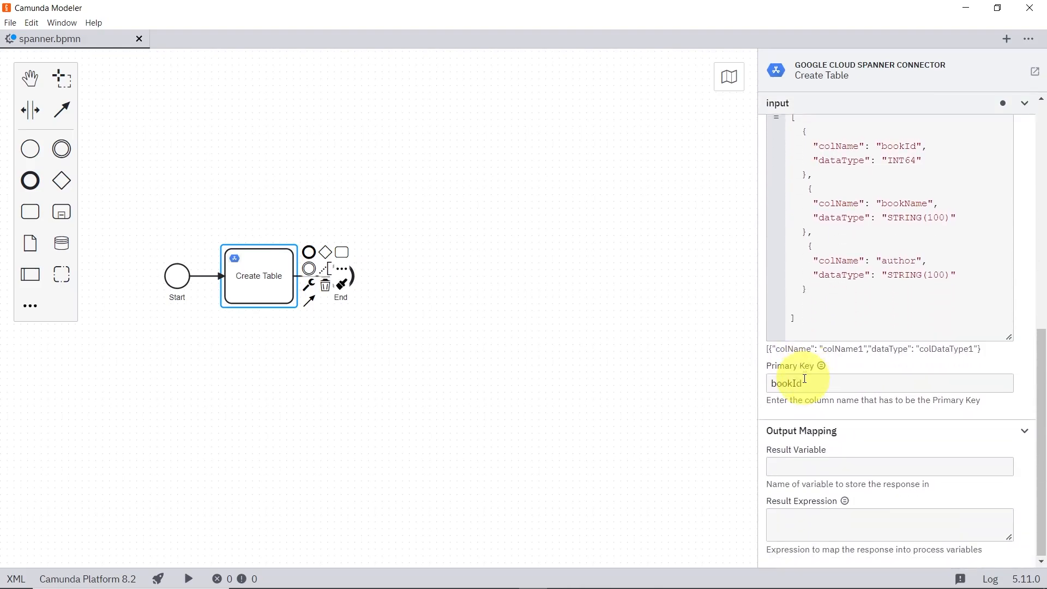
click(812, 465)
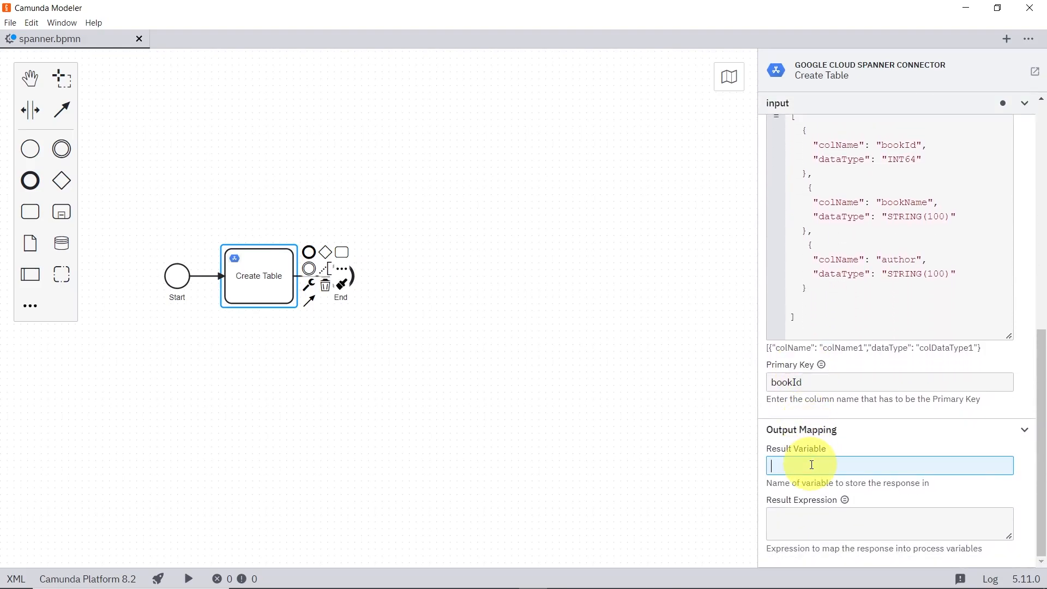
text(responseQuery)
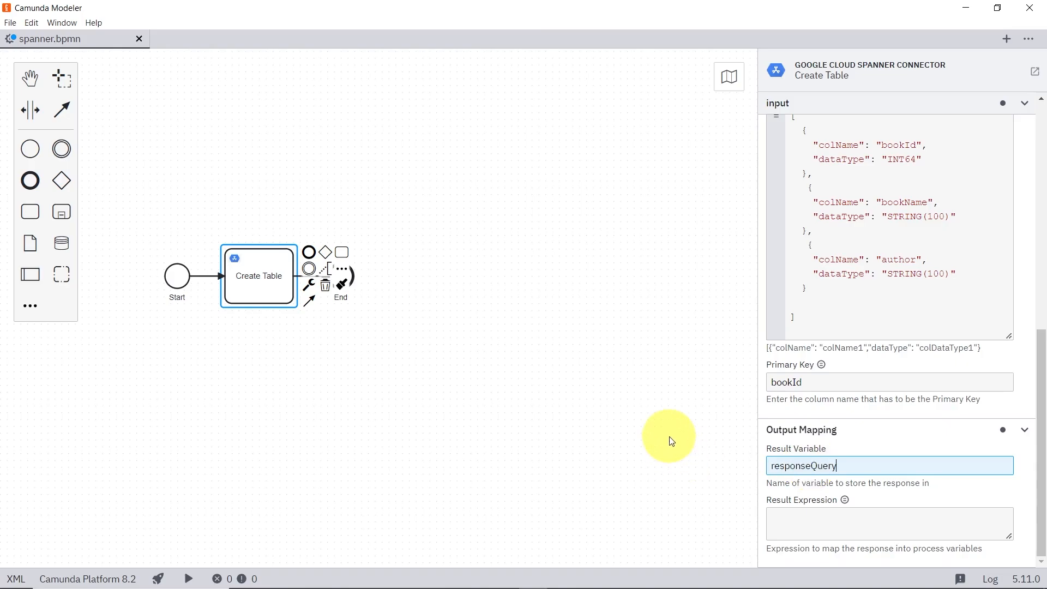
click(159, 578)
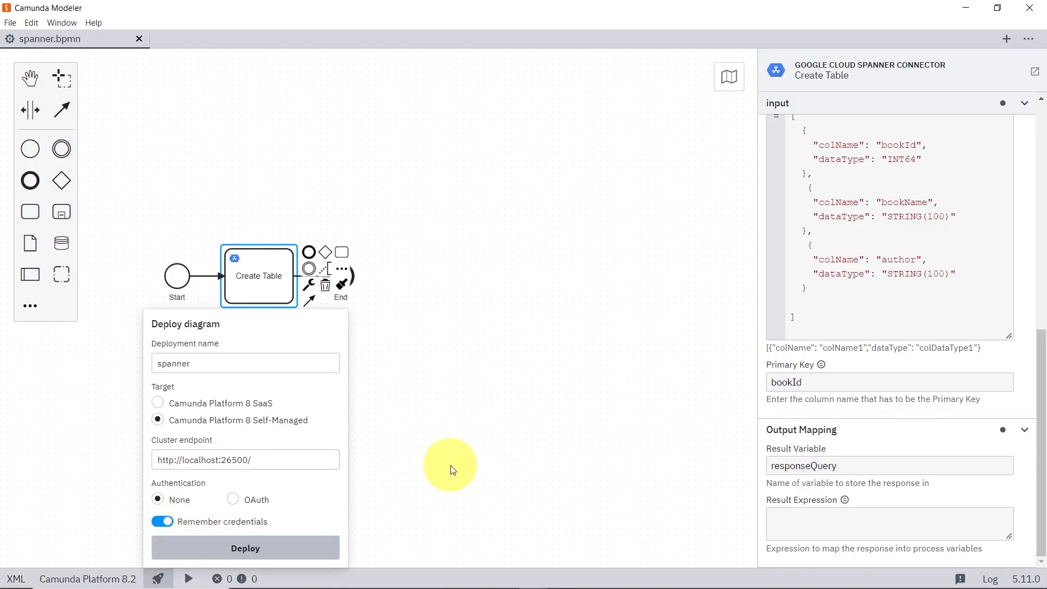
click(453, 469)
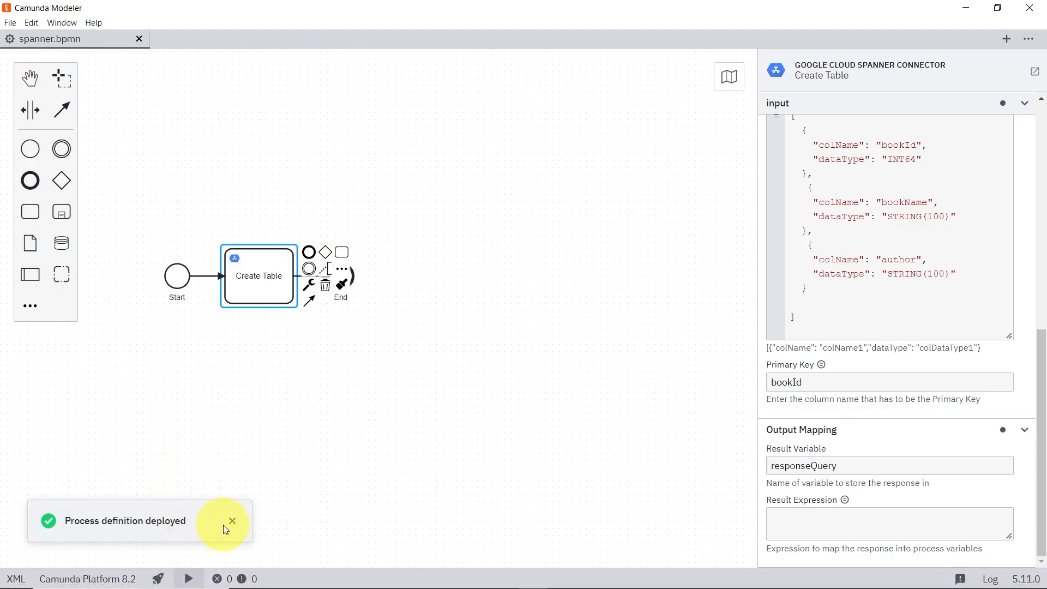
click(258, 546)
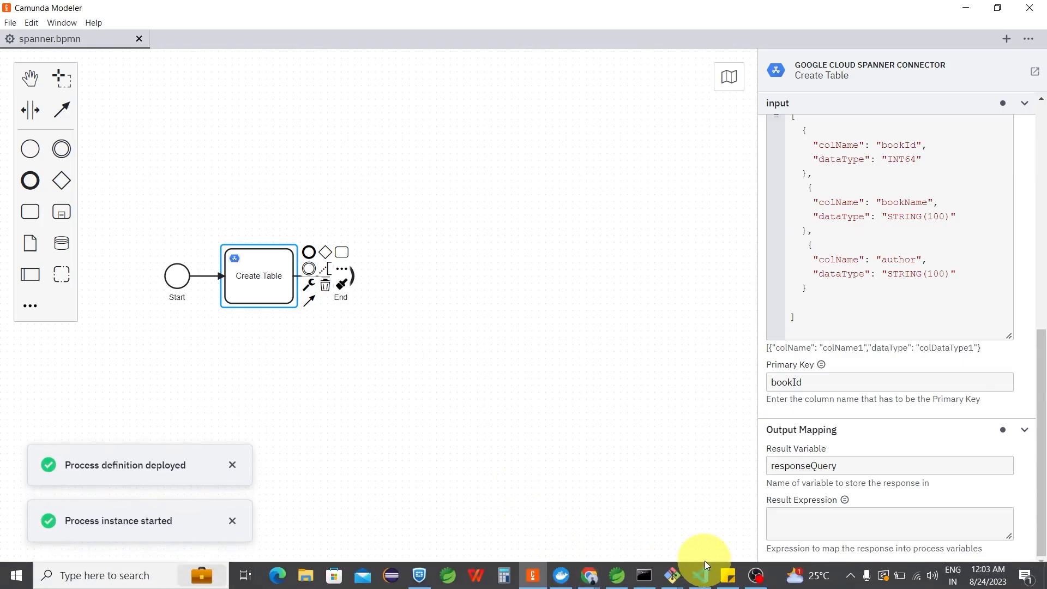
Step: Switch to Docker Desktop and check the status of the camunda-platform-828 and connector-spanner containers
mouse_move(645, 574)
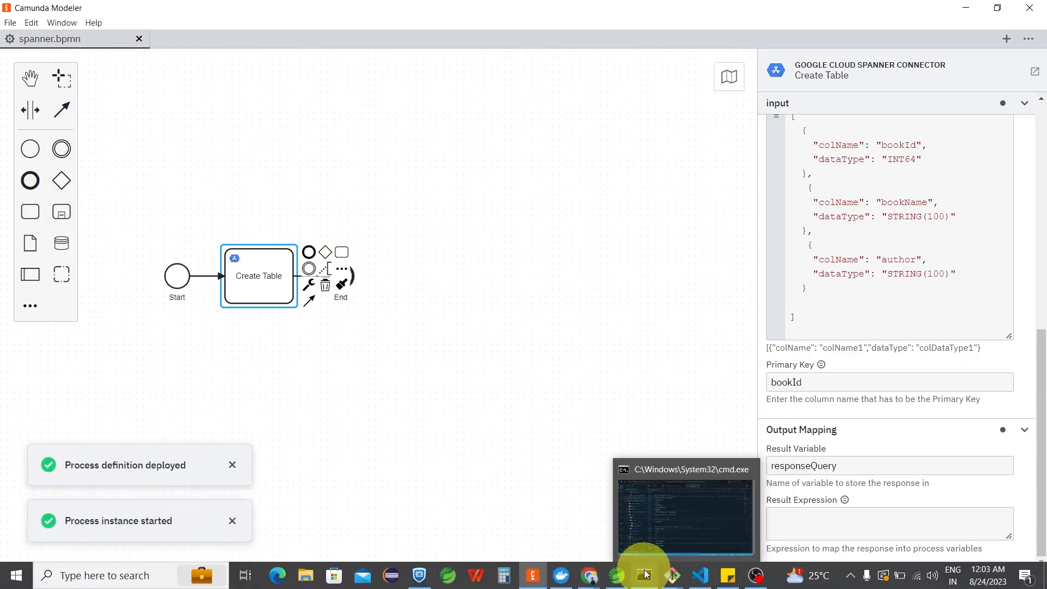
mouse_move(561, 575)
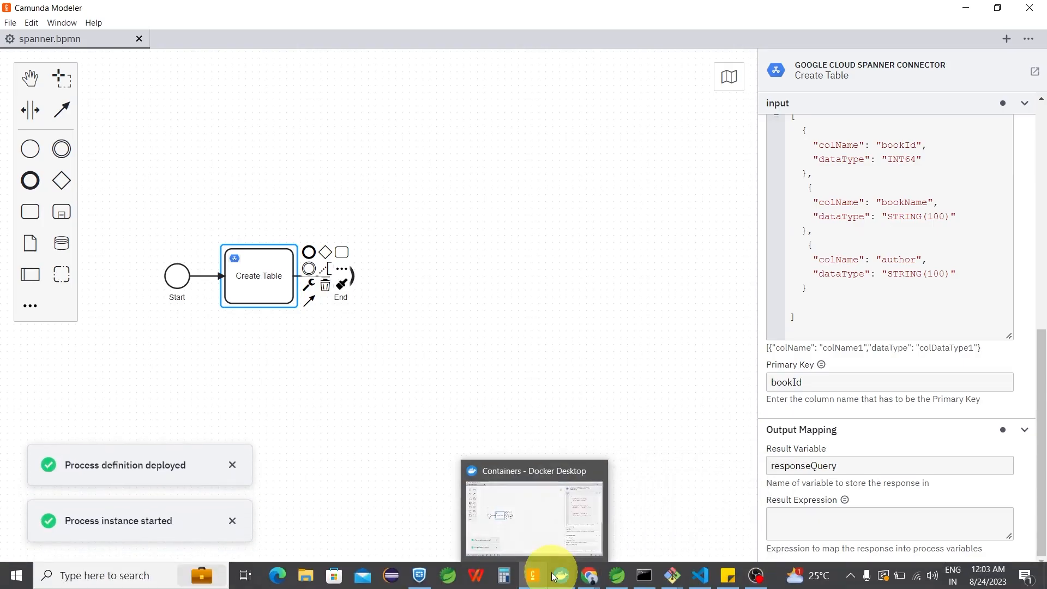
click(549, 524)
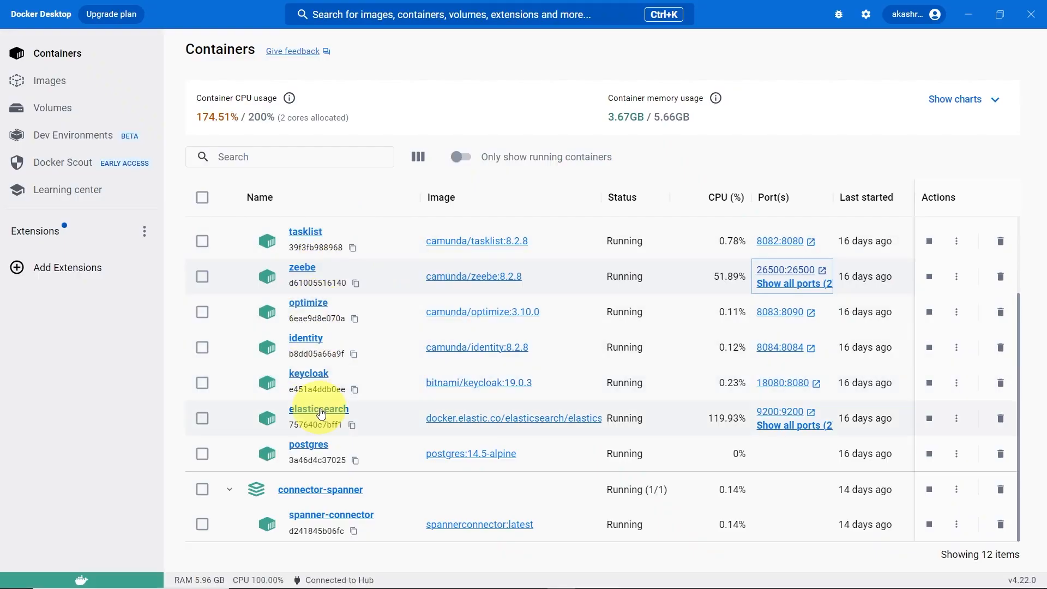
scroll(419, 330, up, 3)
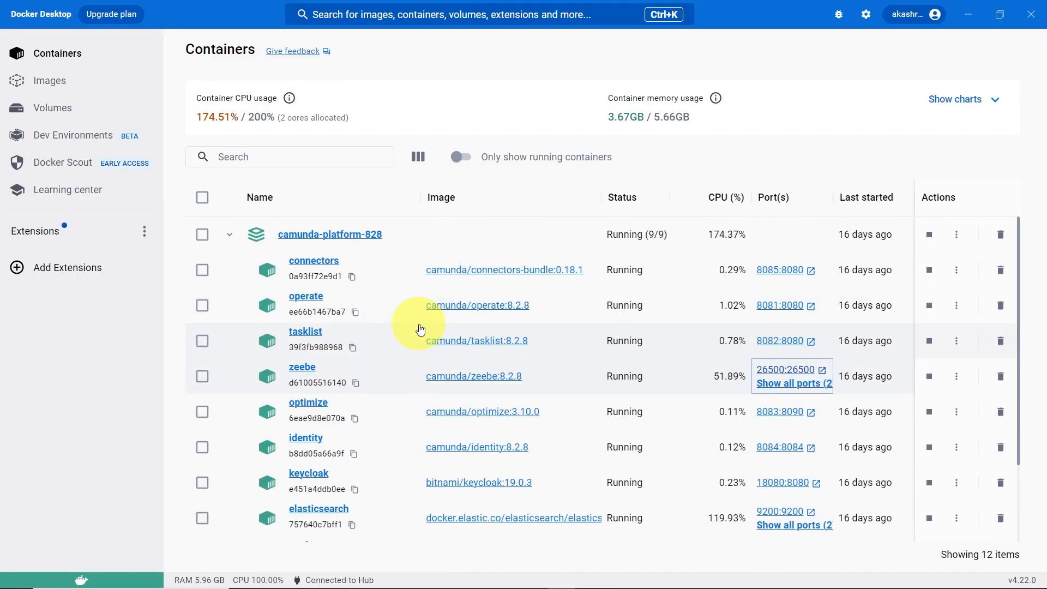
scroll(354, 507, down, 3)
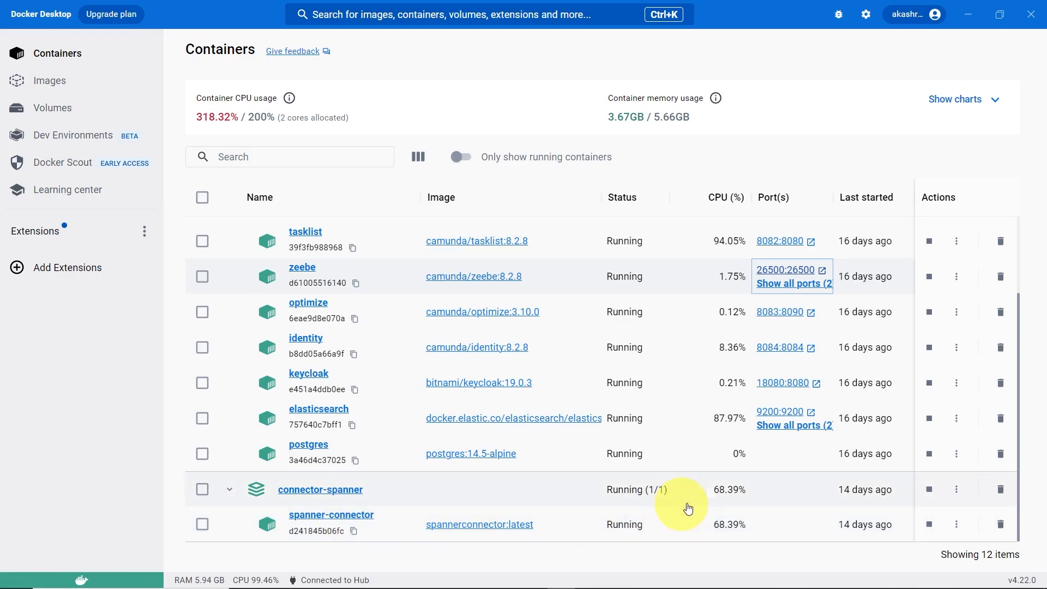
Step: Switch to Chrome, reload the Camunda Operate dashboard and log in with the prefilled credentials
key(alt+Tab)
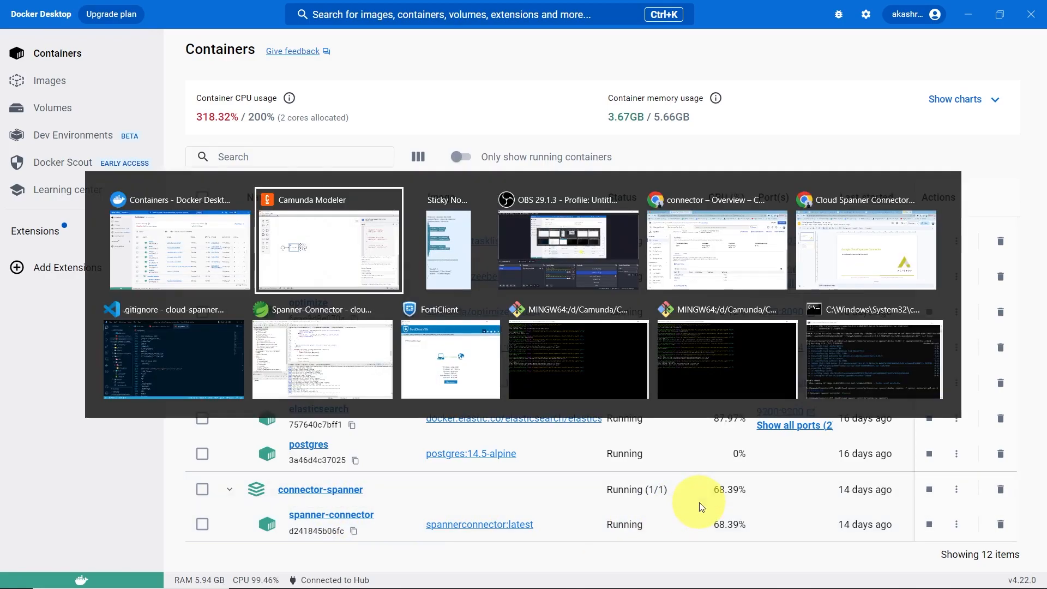
key(alt+Tab)
key(alt+Tab)
key(alt+Tab)
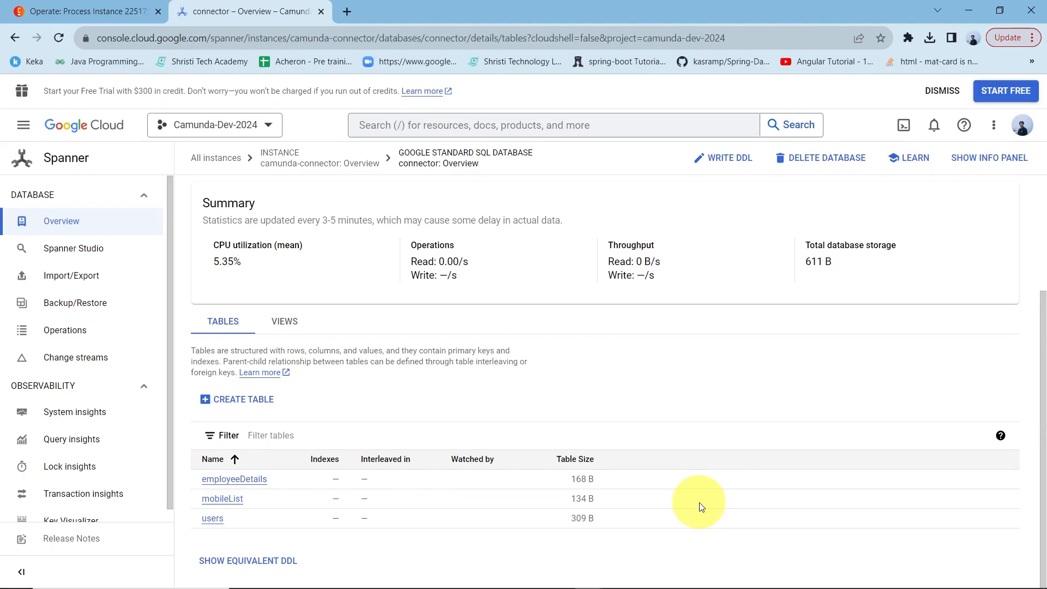
click(88, 11)
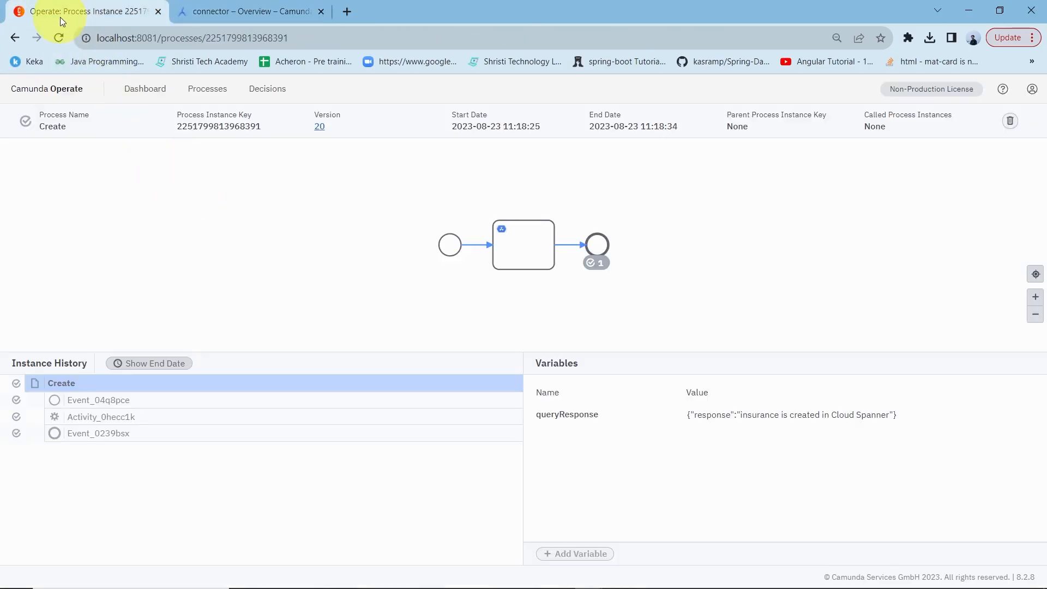
click(45, 96)
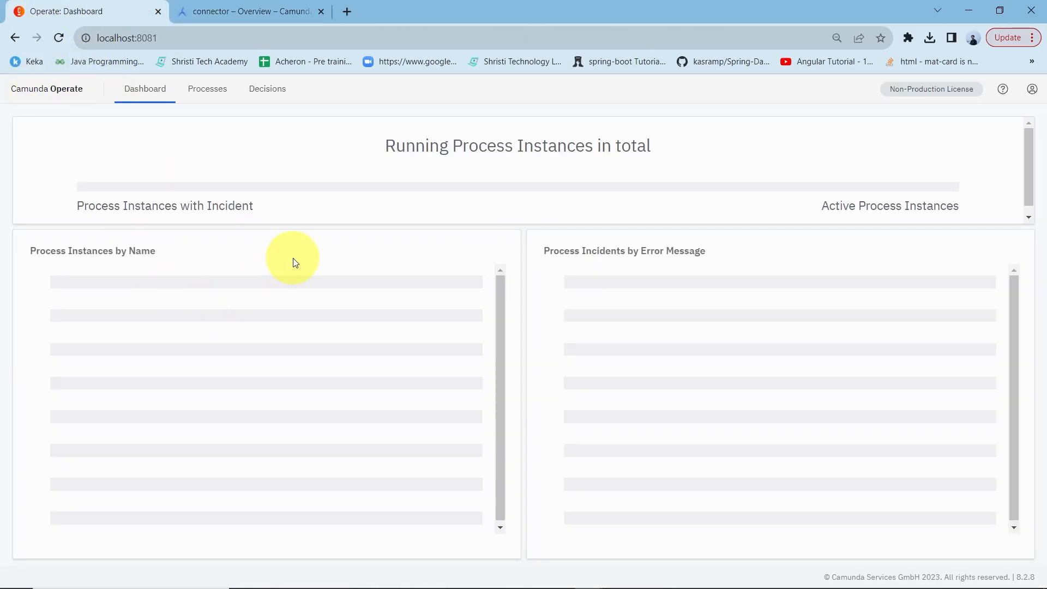
click(60, 38)
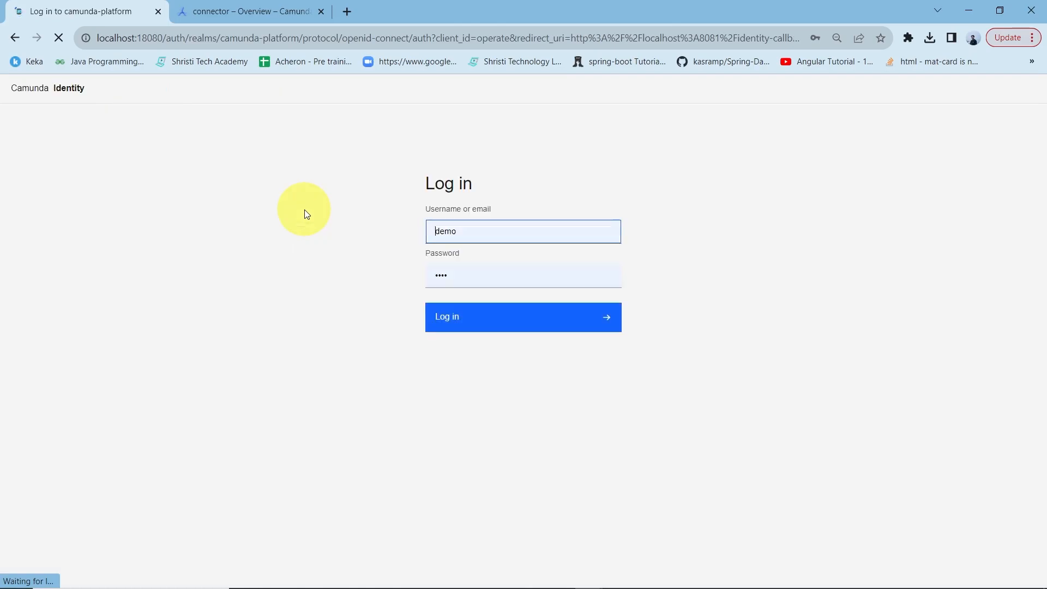
click(536, 325)
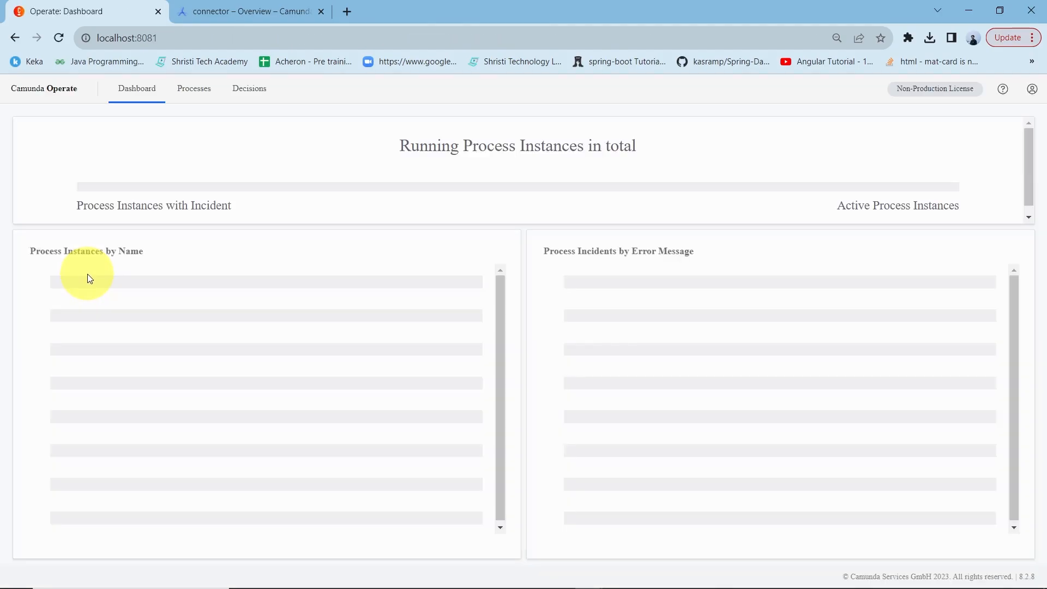
click(642, 236)
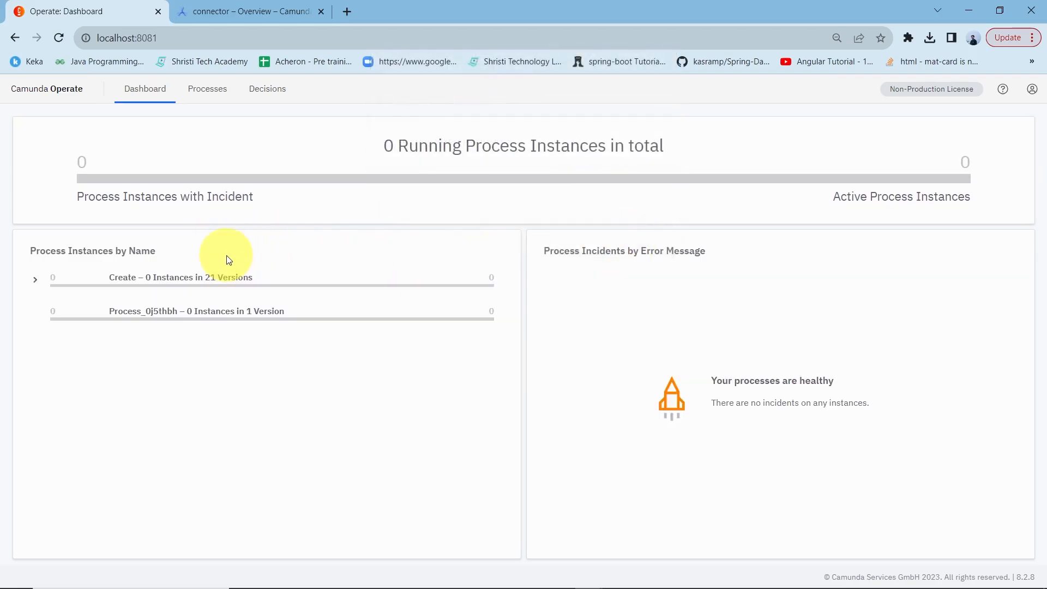
Step: Open the most recent instance of the Create process to examine its history and variables
click(245, 276)
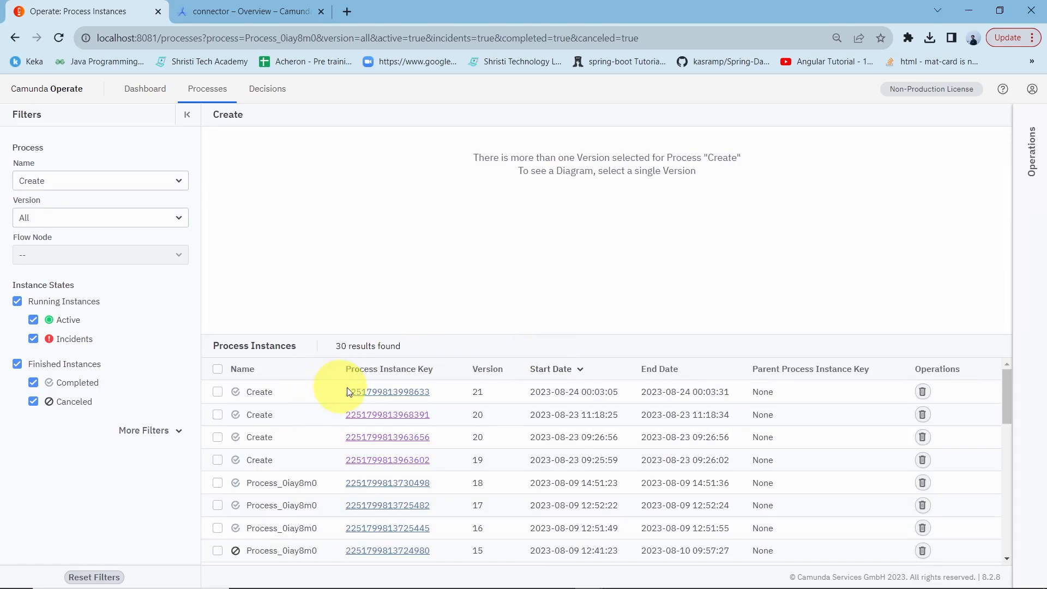
click(363, 391)
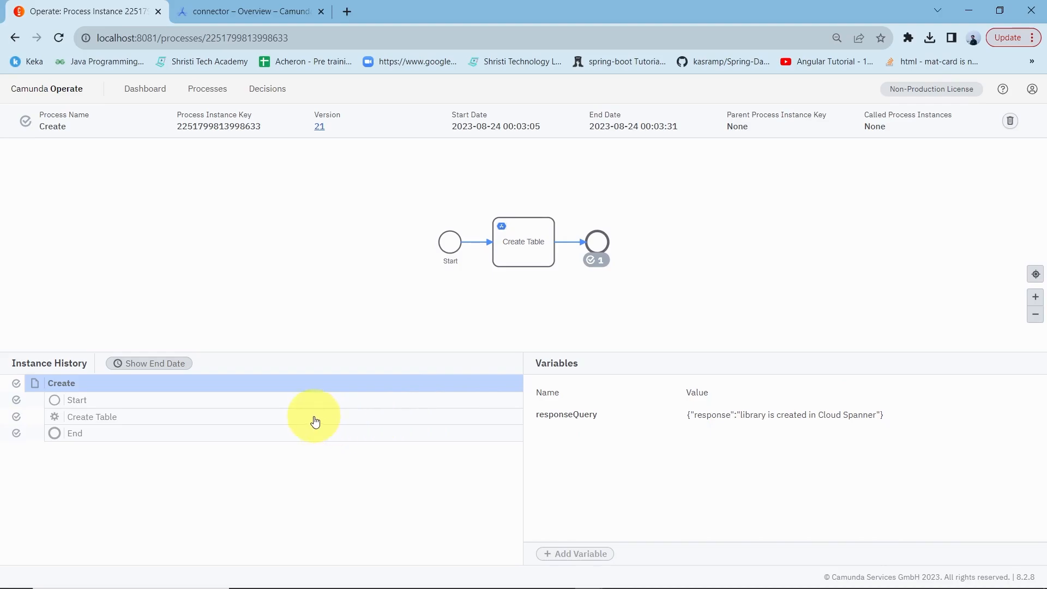
Step: Refresh the connector database overview in Google Cloud Spanner and open the library table from its table list
click(239, 5)
click(56, 41)
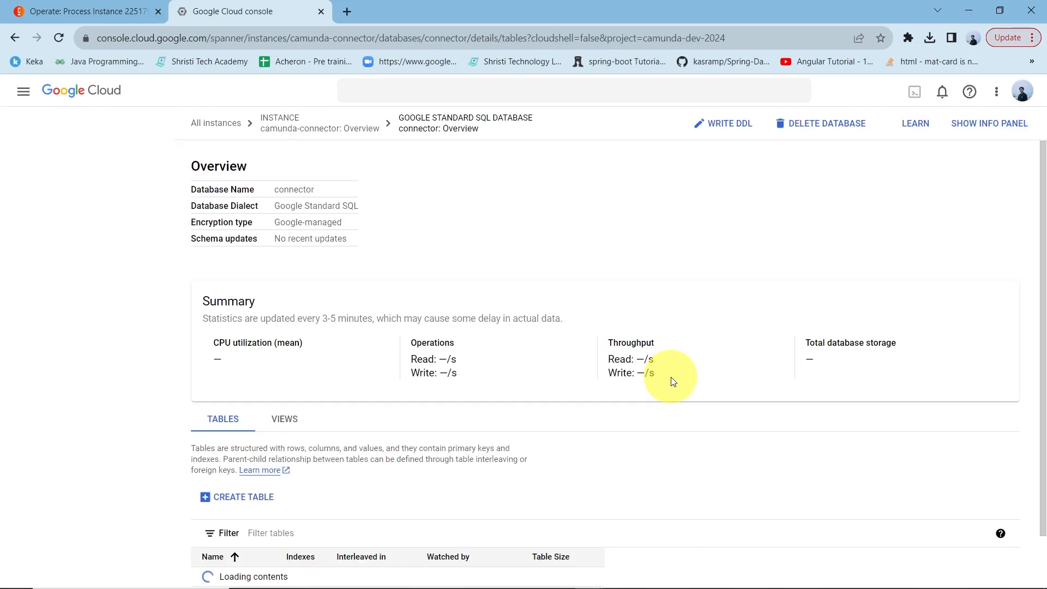
scroll(672, 382, down, 2)
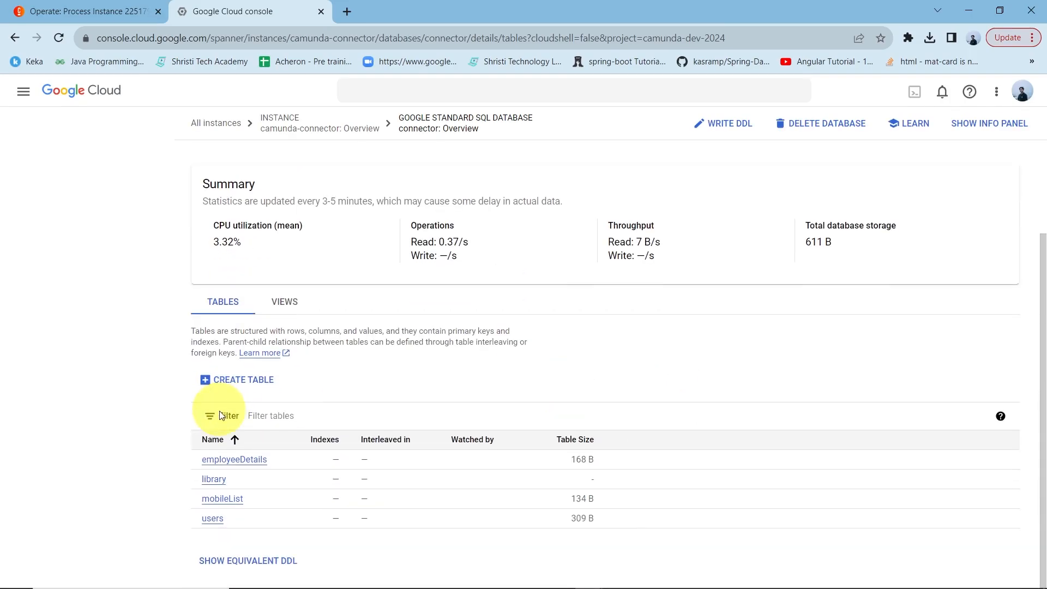
click(213, 480)
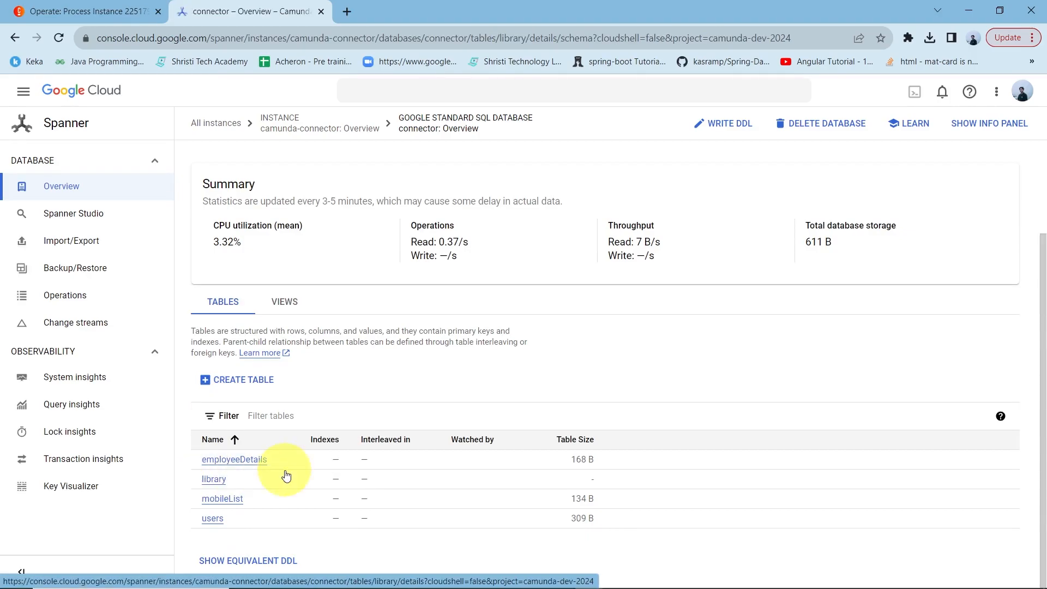